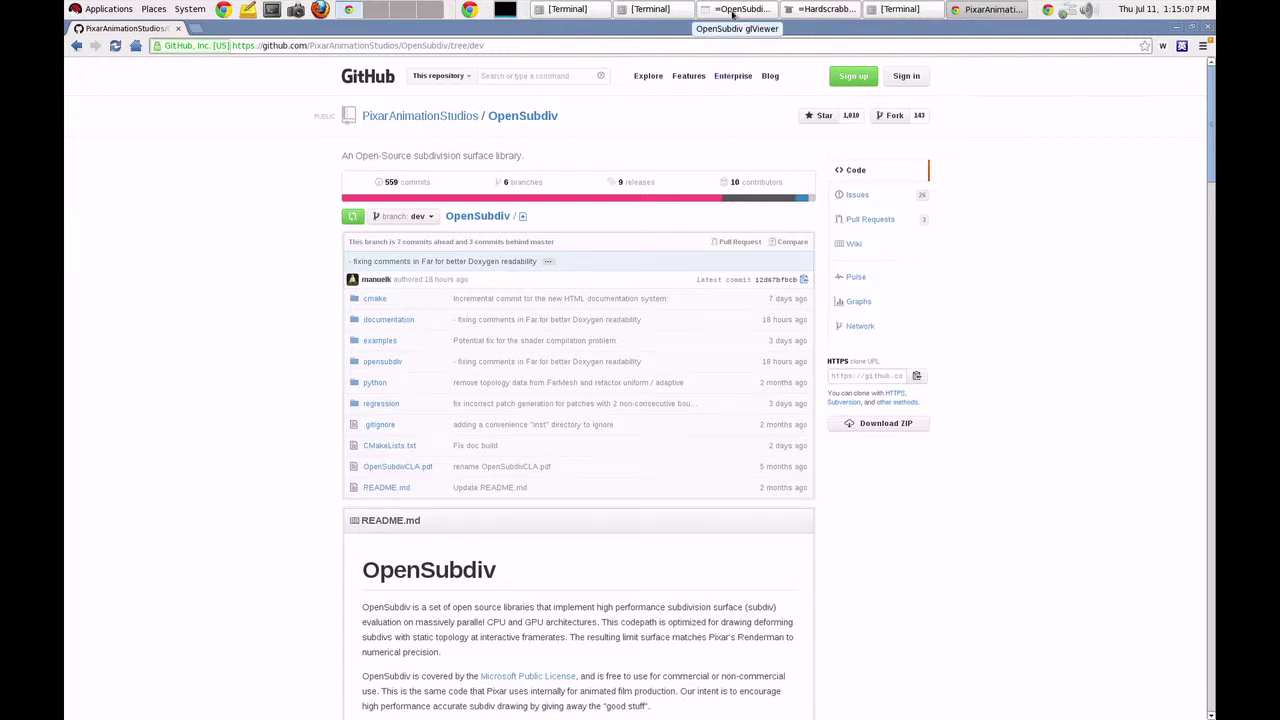
Bring the OpenSubdiv glViewer window to the front from the taskbar.
click(737, 9)
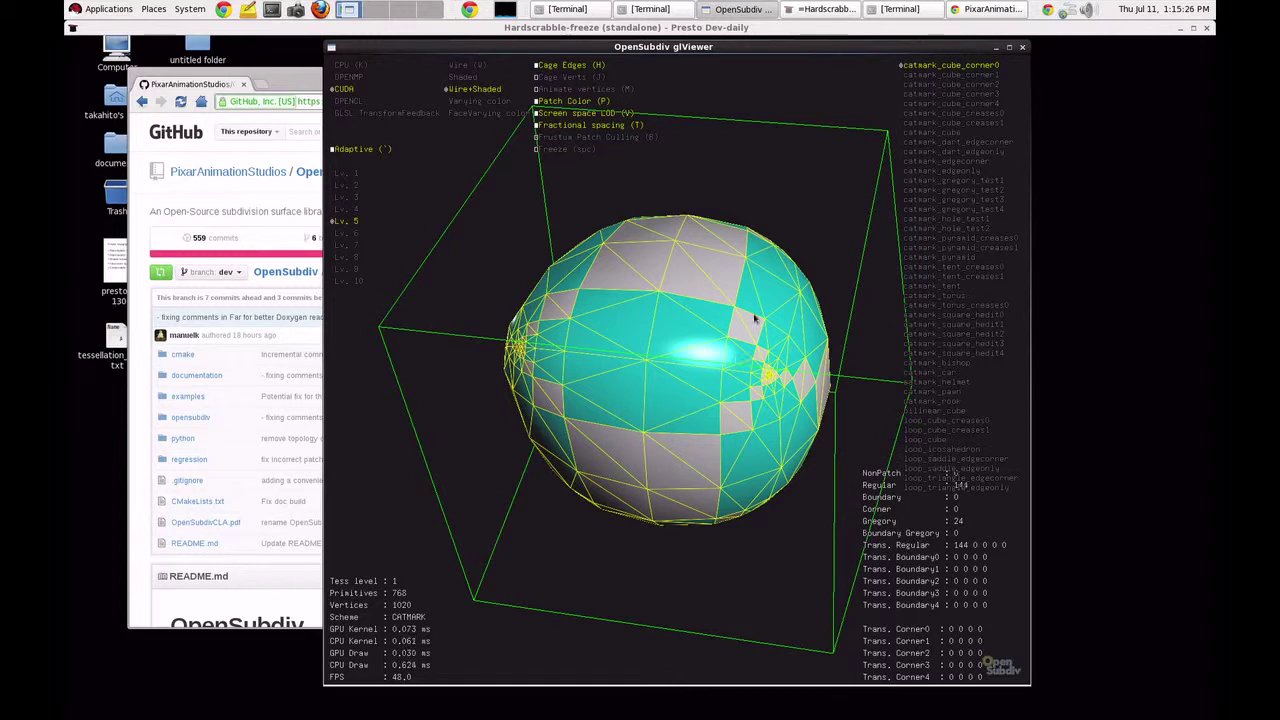
Preview the creases1, dart_edgeonly, gregory_test2 and hole_test1 models, orbiting the sphere.
click(917, 123)
click(929, 153)
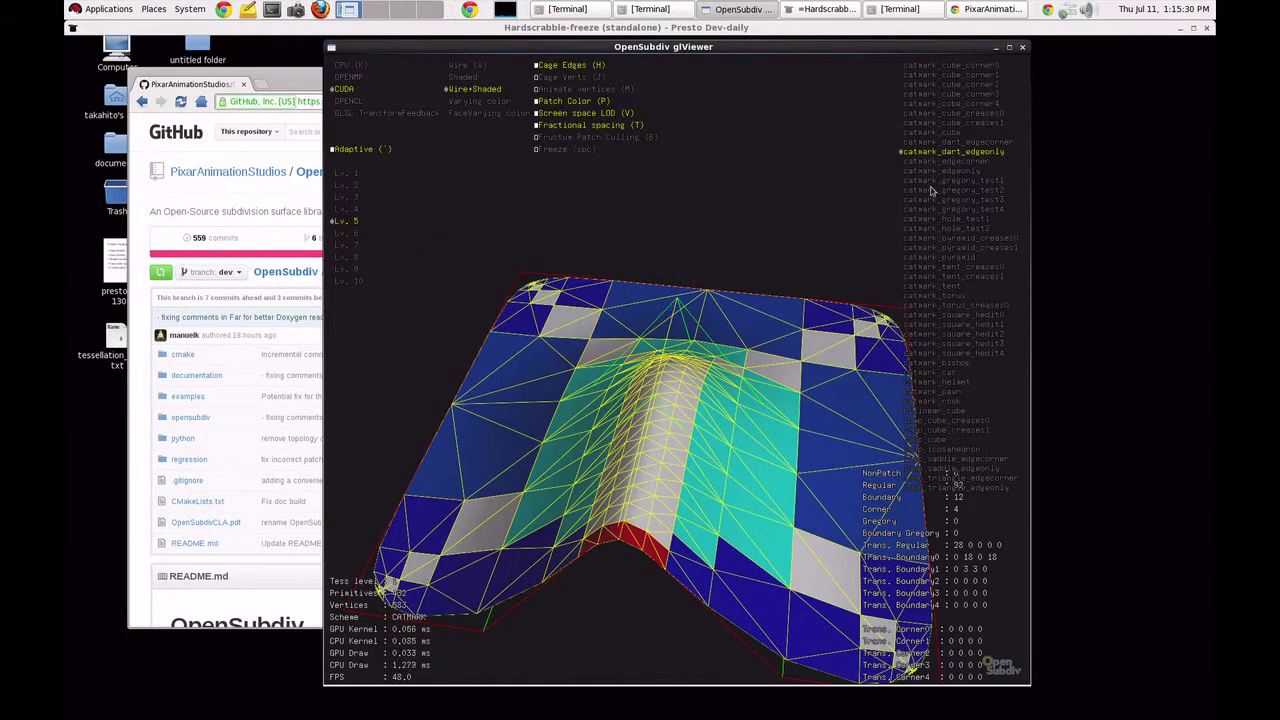
click(930, 190)
click(930, 219)
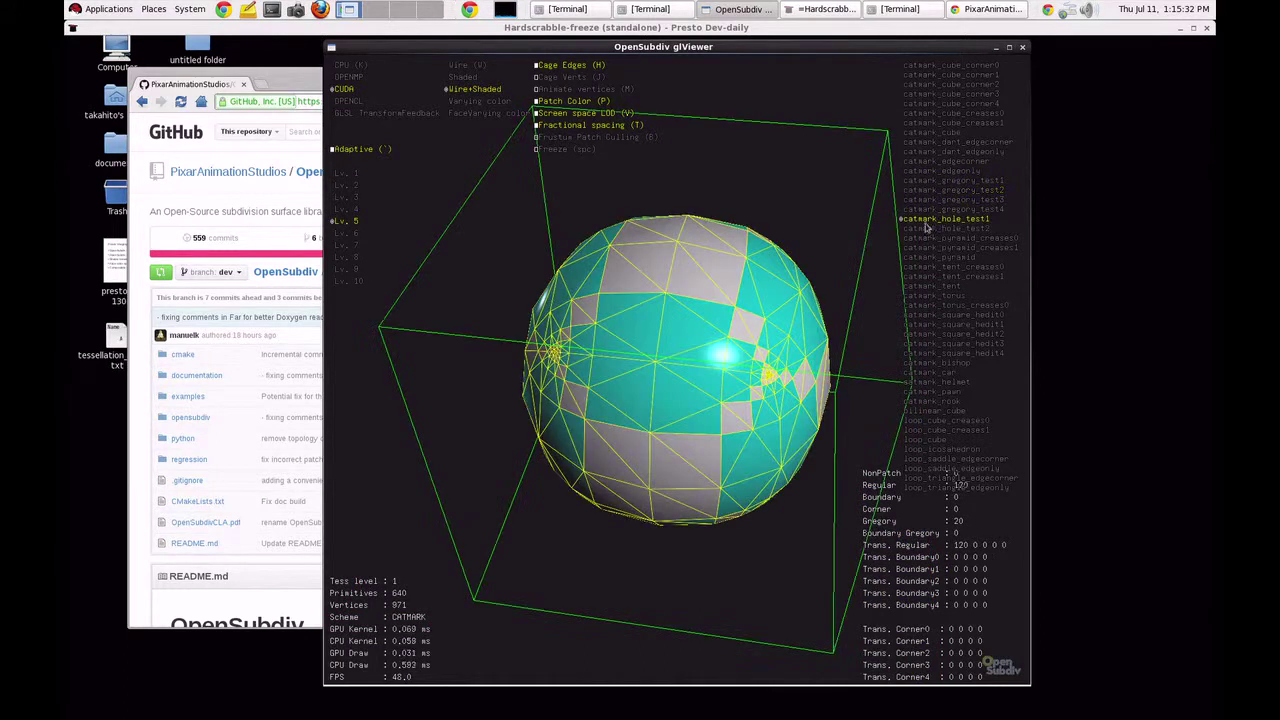
drag(831, 260, 868, 245)
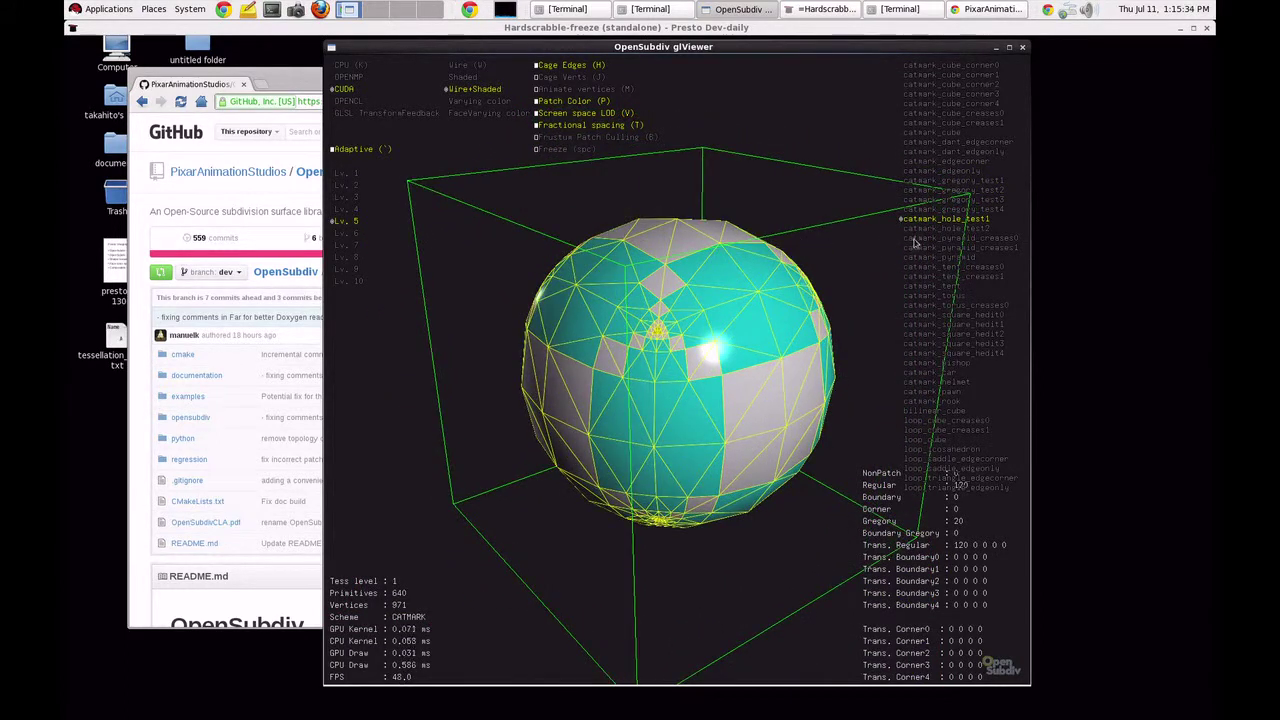
Load catmark_pyramid_creases0, then tilt, raise and zoom in on the creased dome.
click(921, 239)
drag(855, 253, 870, 266)
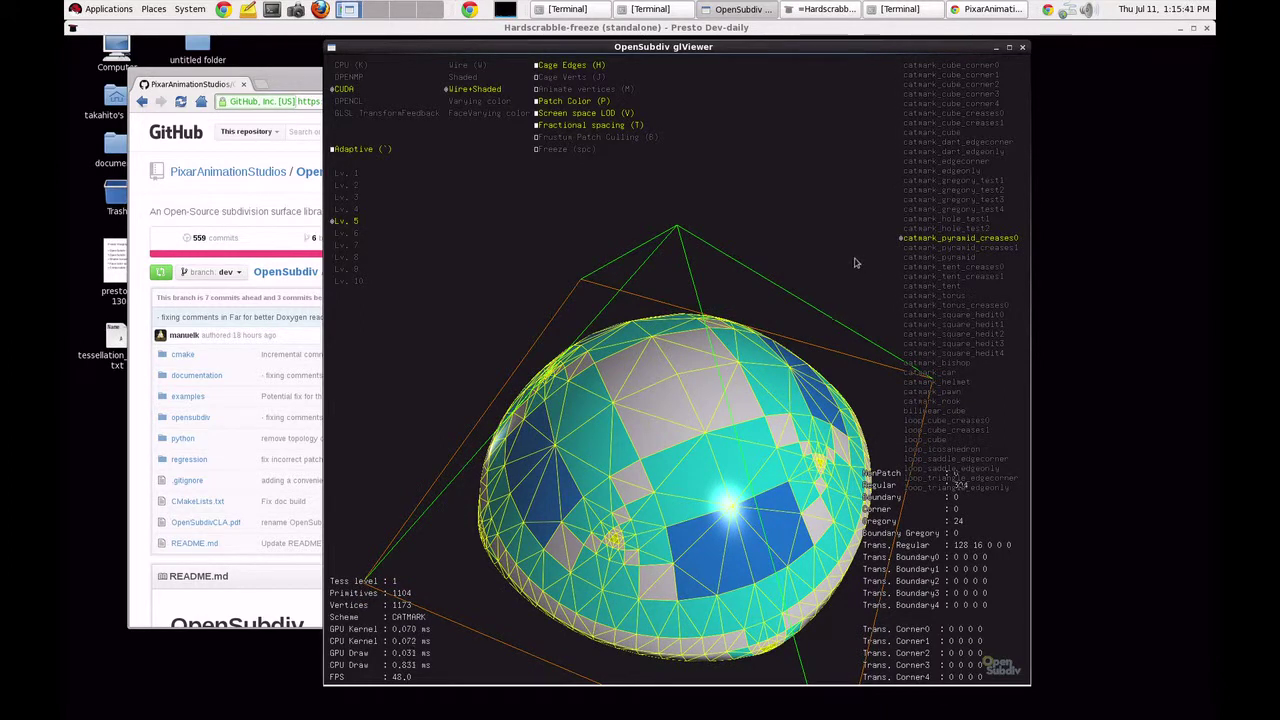
middle_drag(840, 282, 829, 240)
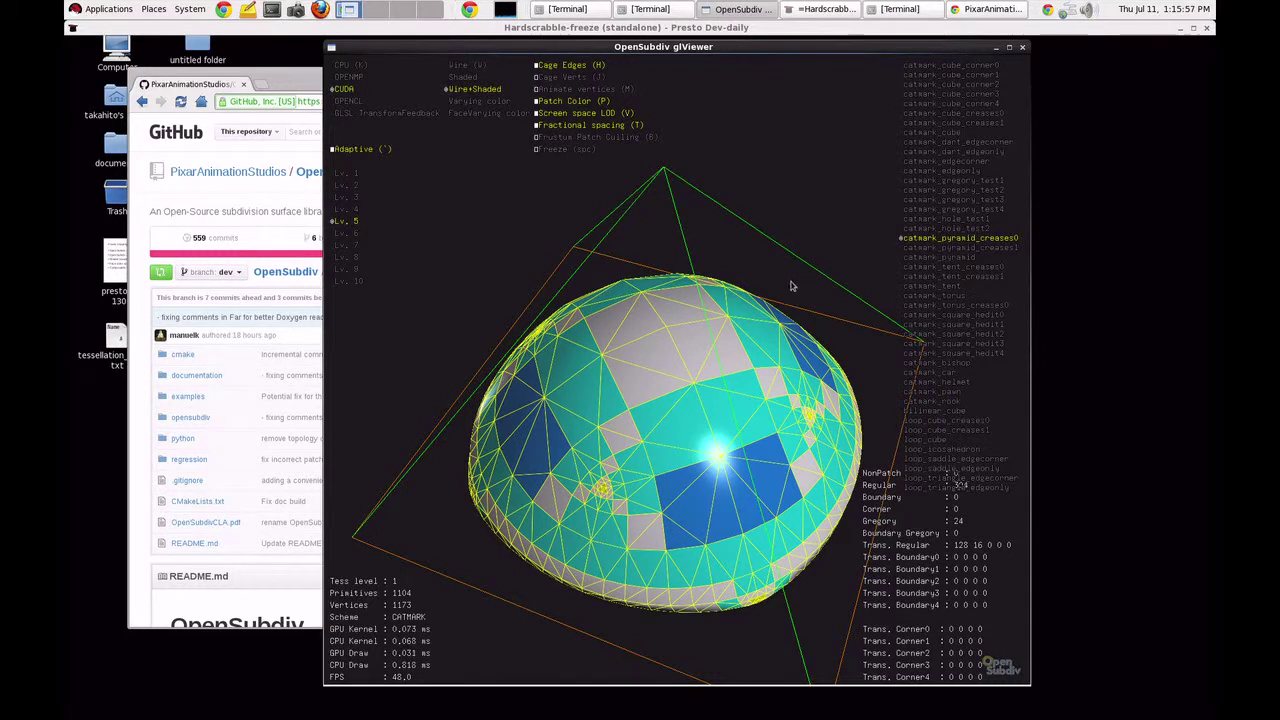
right_drag(791, 284, 795, 260)
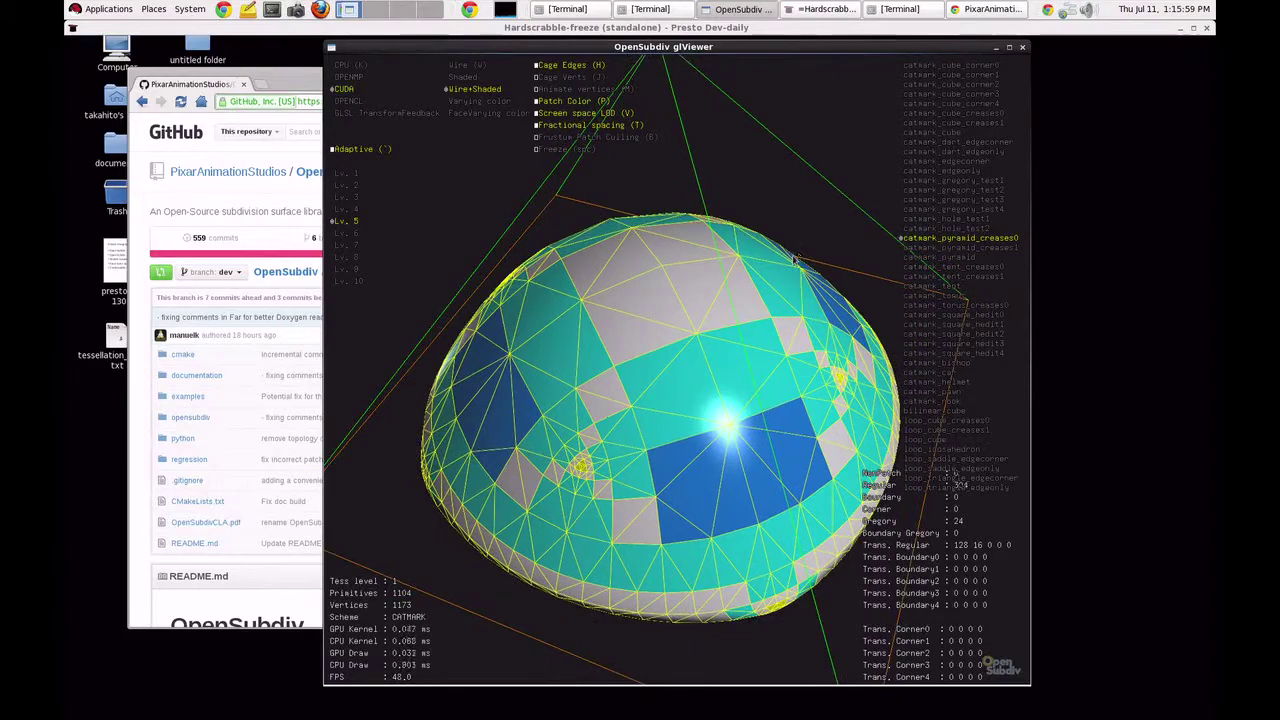
Raise the dome's tessellation level to 6 and zoom in so it fills the view.
key(plus)
key(plus)
key(plus)
key(plus)
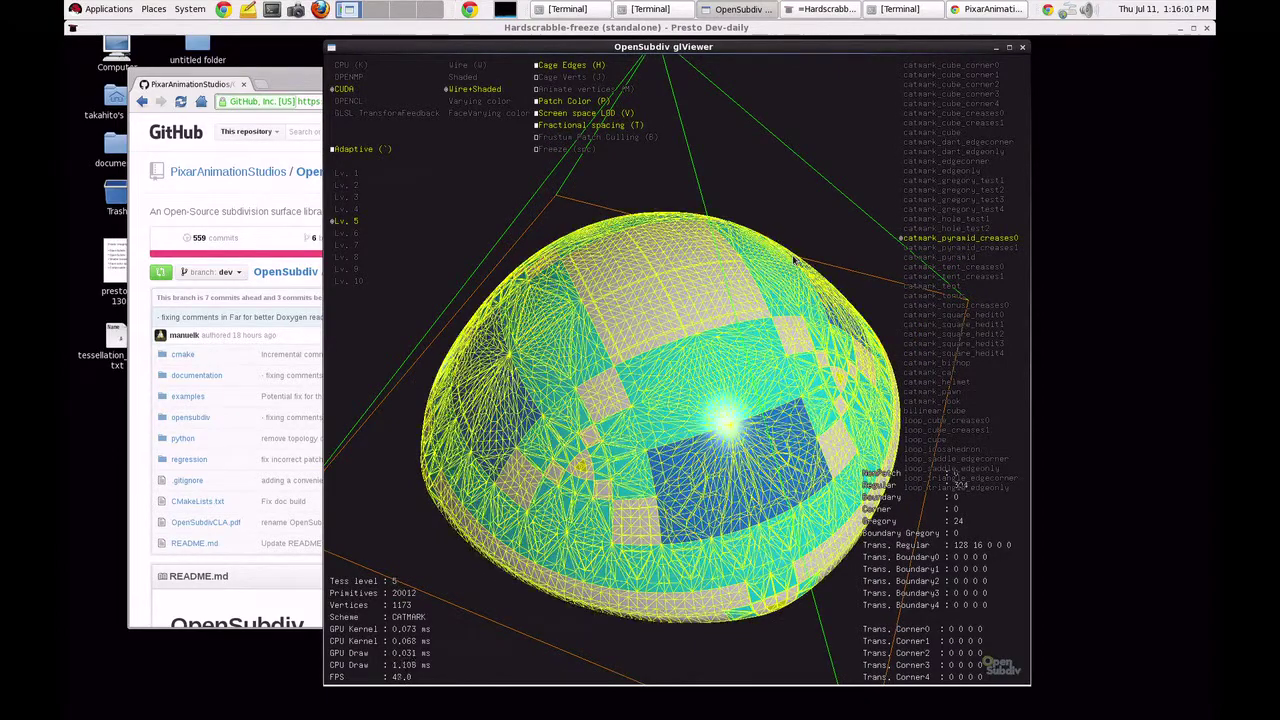
key(plus)
right_drag(794, 260, 752, 265)
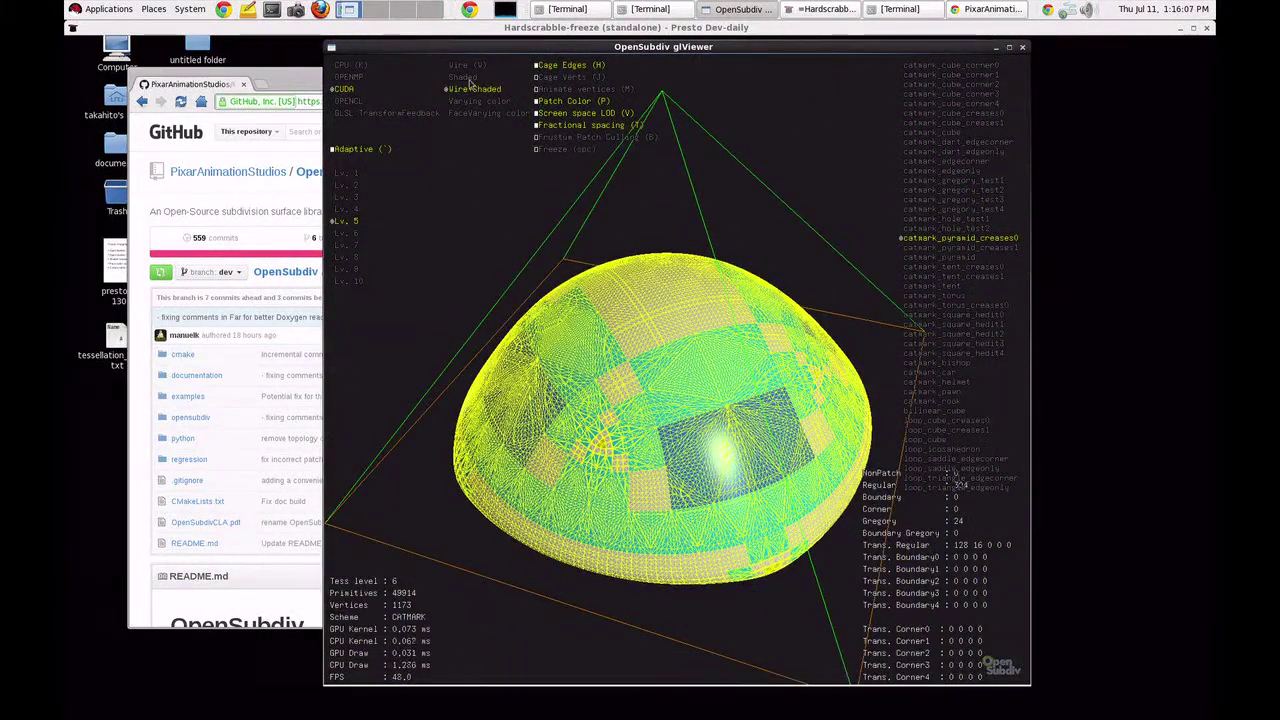
Show the dome shaded without wireframe, coloured with Varying then FaceVarying colours.
key(shift+w)
click(490, 103)
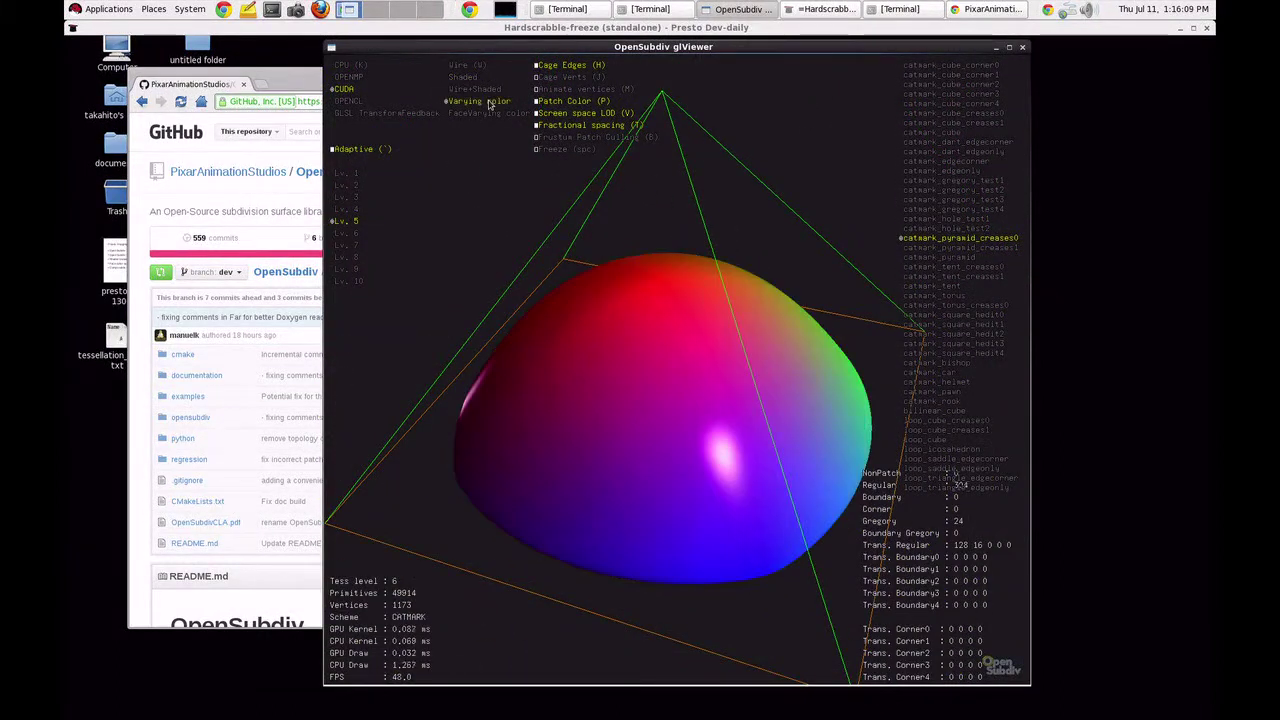
click(494, 114)
mouse_move(575, 218)
mouse_down()
mouse_move(620, 177)
mouse_move(617, 205)
mouse_up()
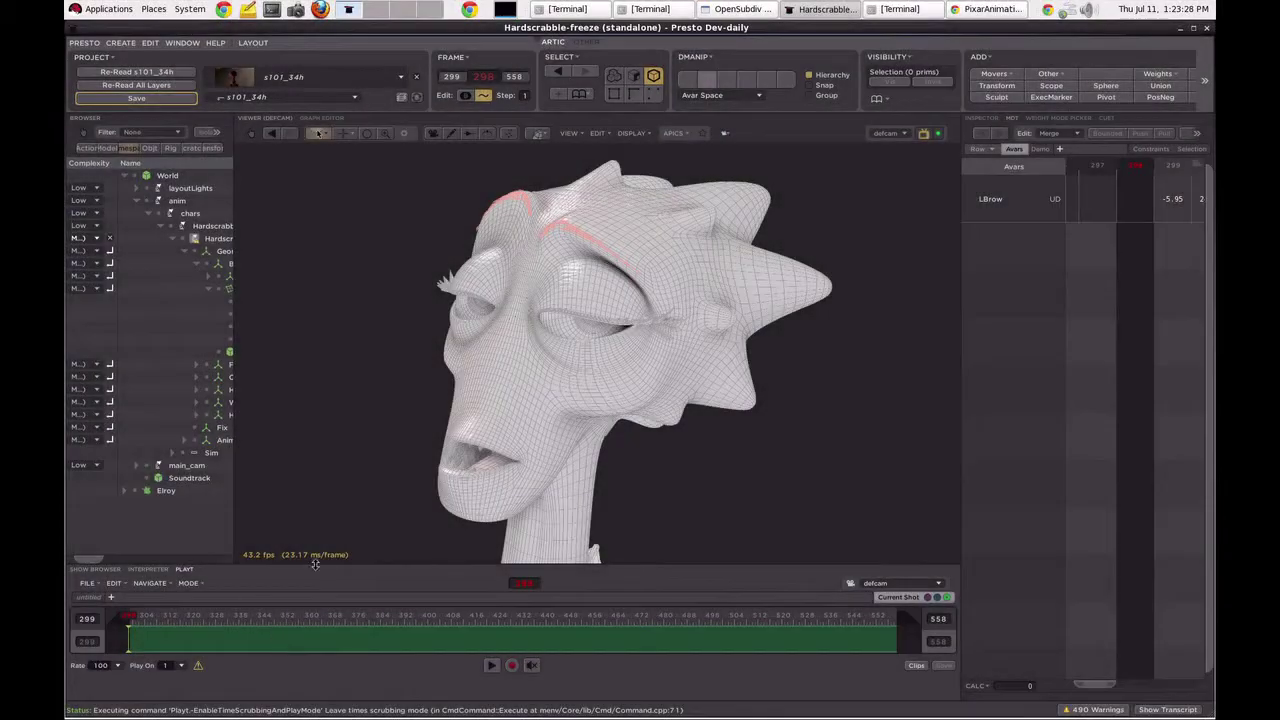
Orbit and dolly the camera close to the creature head, then start playback.
mouse_move(430, 478)
alt+mouse_down()
mouse_move(521, 486)
mouse_move(573, 466)
mouse_move(547, 443)
mouse_move(574, 430)
mouse_move(586, 457)
mouse_move(576, 485)
alt+mouse_up()
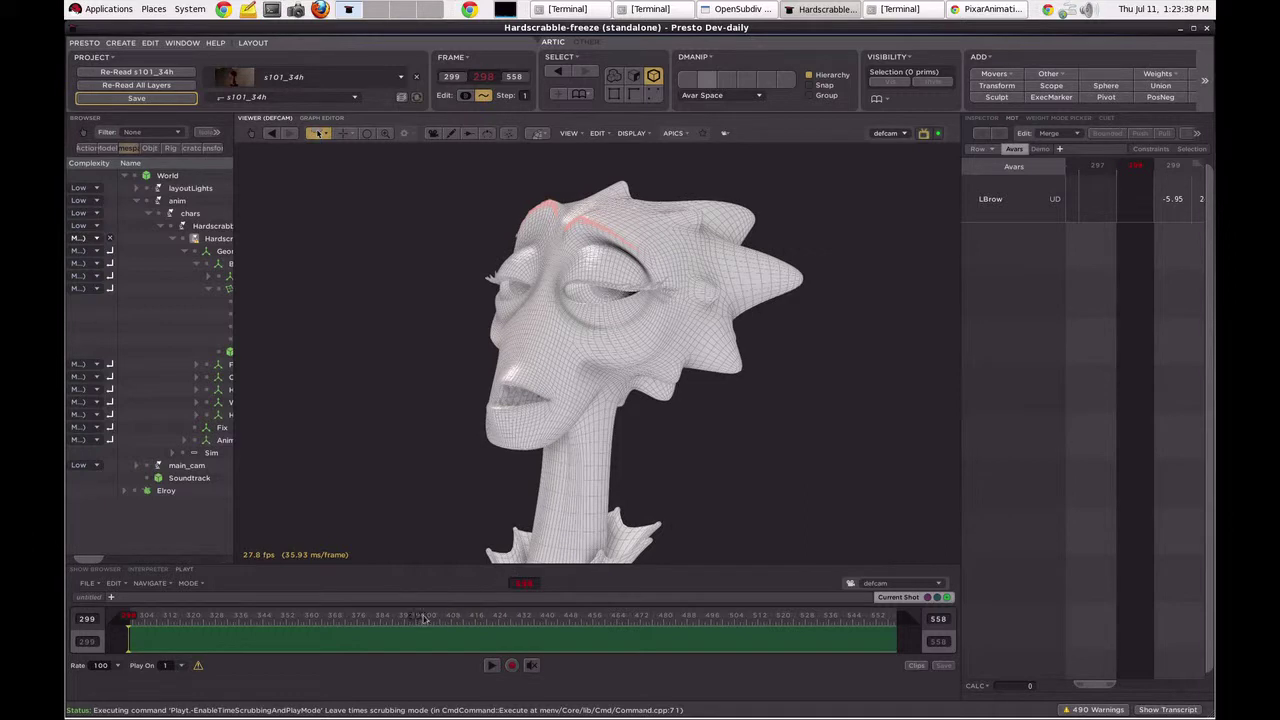
alt+drag(517, 427, 534, 425)
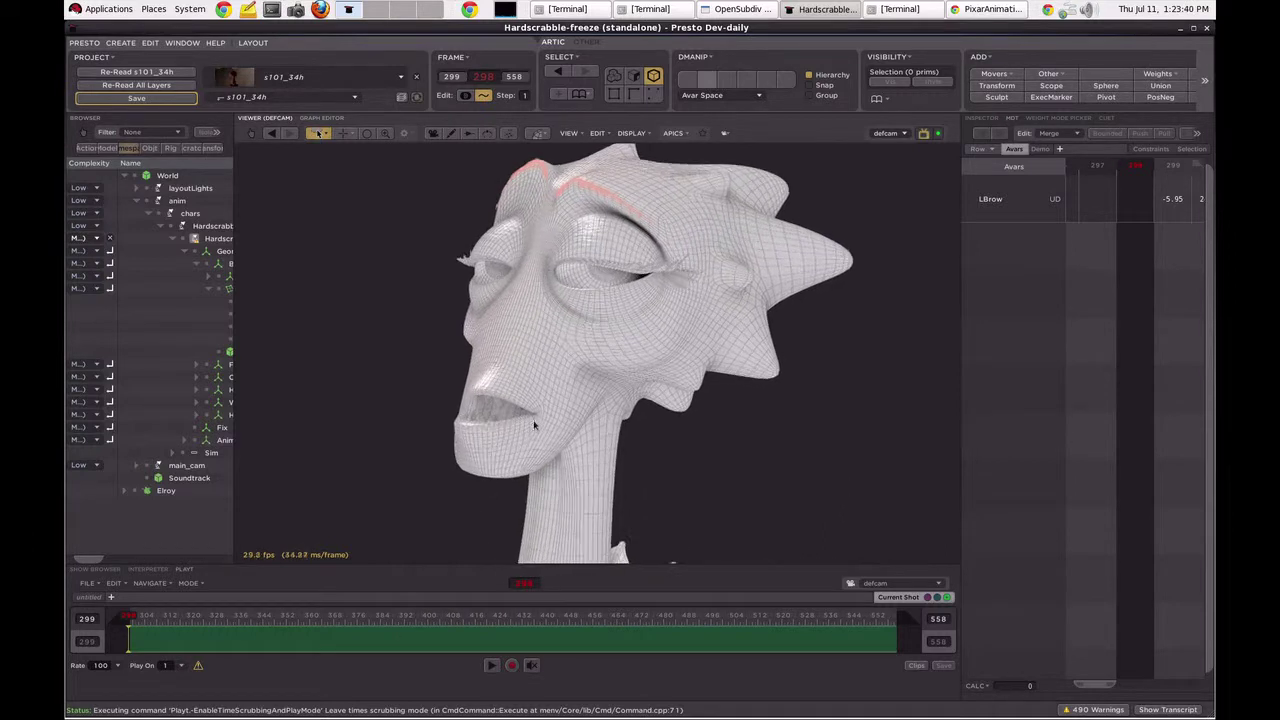
key(space)
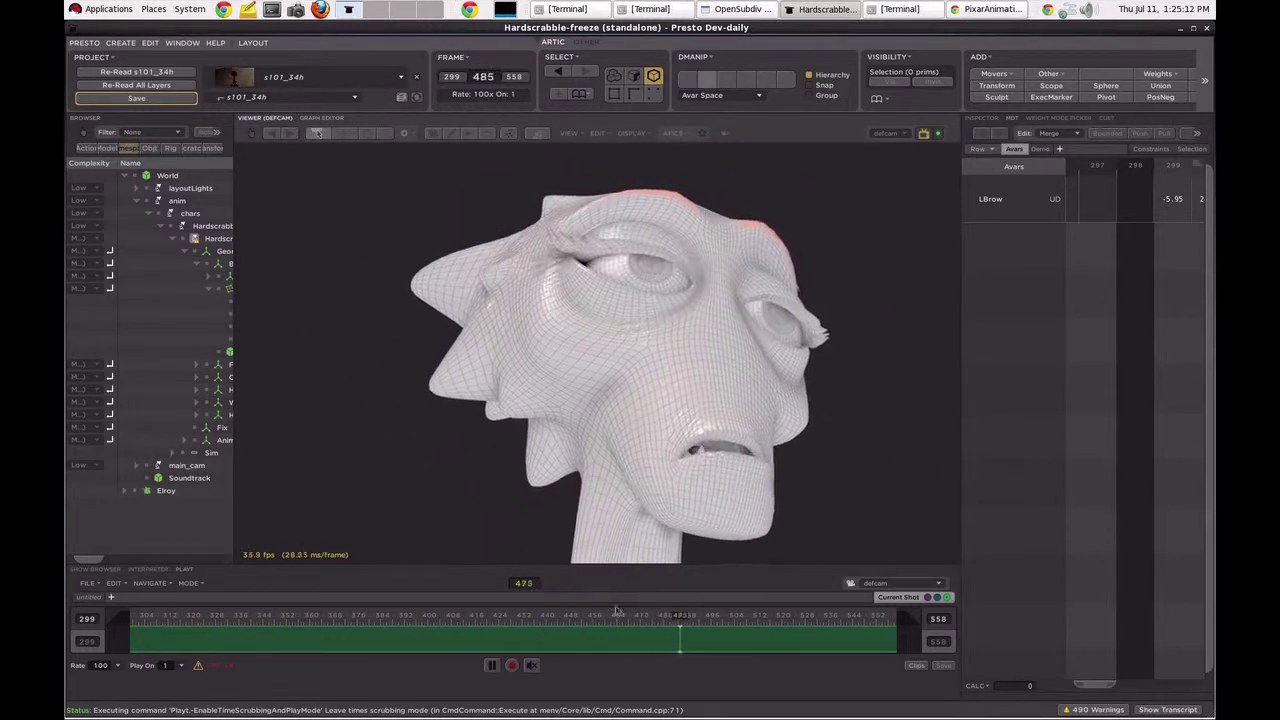
Stop playback at frame 372.
key(space)
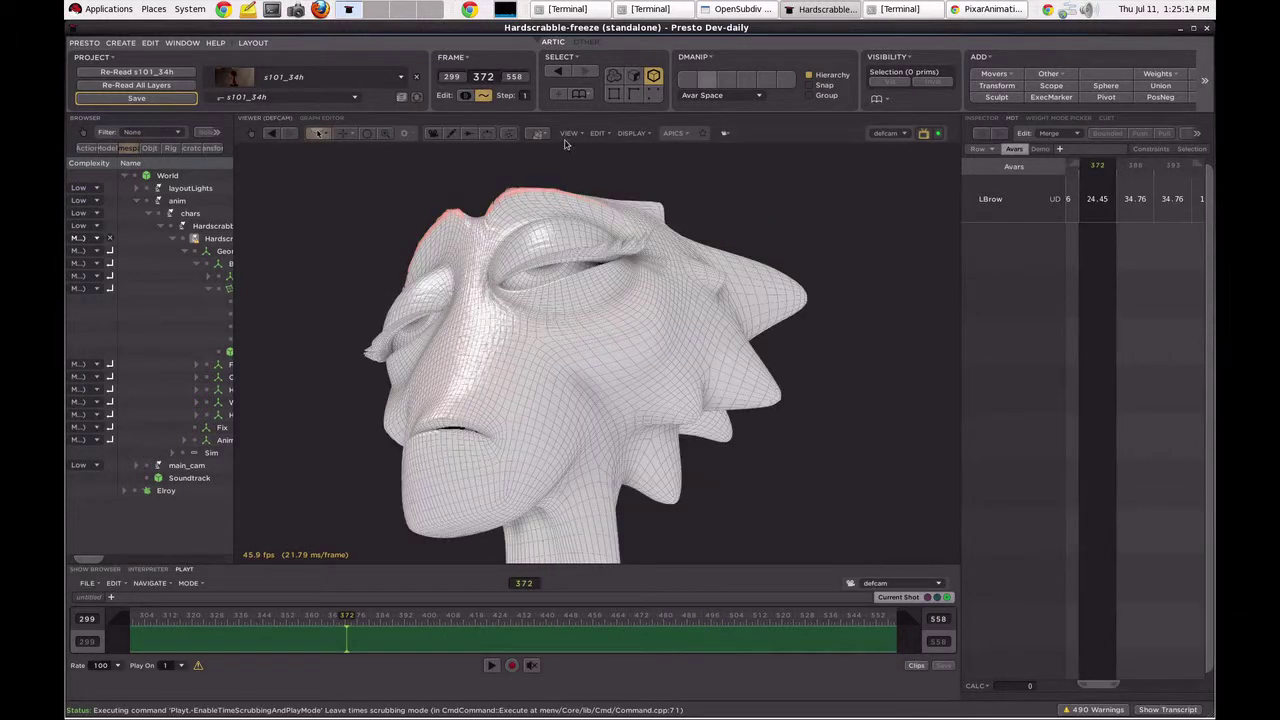
Switch the viewer display to Use Scene Lights so the red texture shows, then resume playback.
click(630, 134)
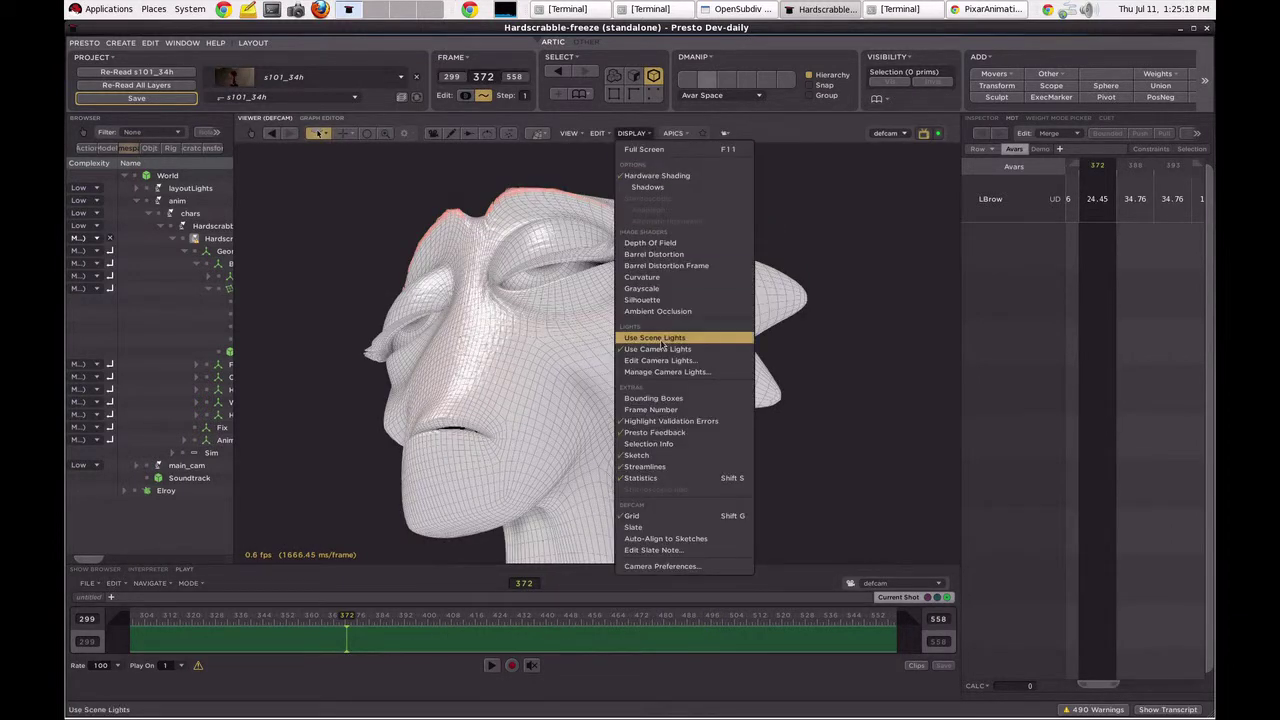
click(661, 340)
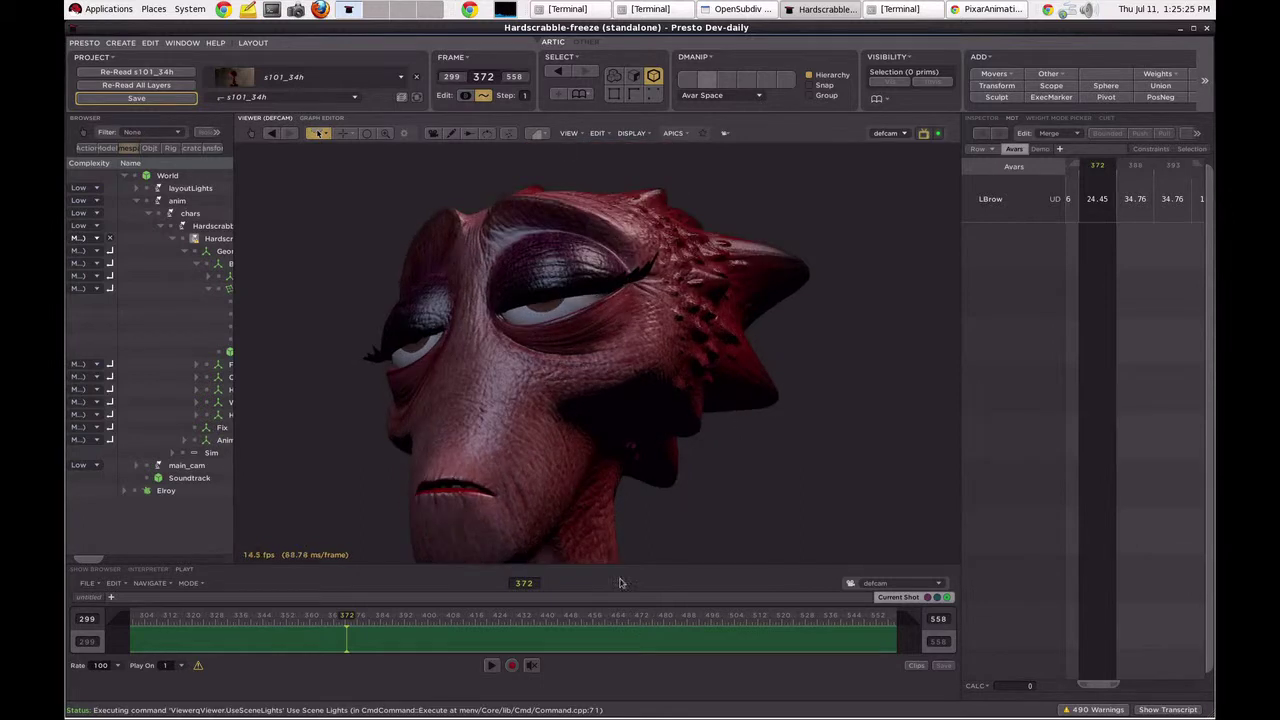
key(space)
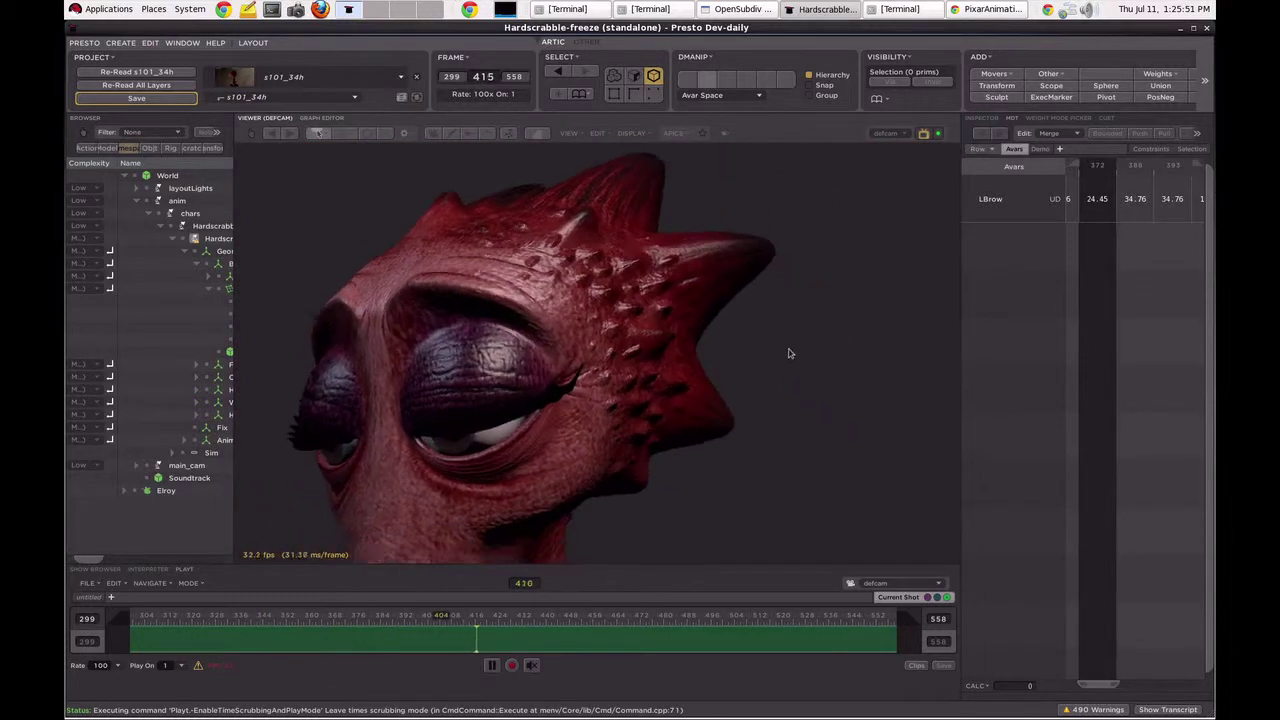
Stop playback, step back to frame 430, and orbit around the creature head.
click(612, 658)
click(517, 631)
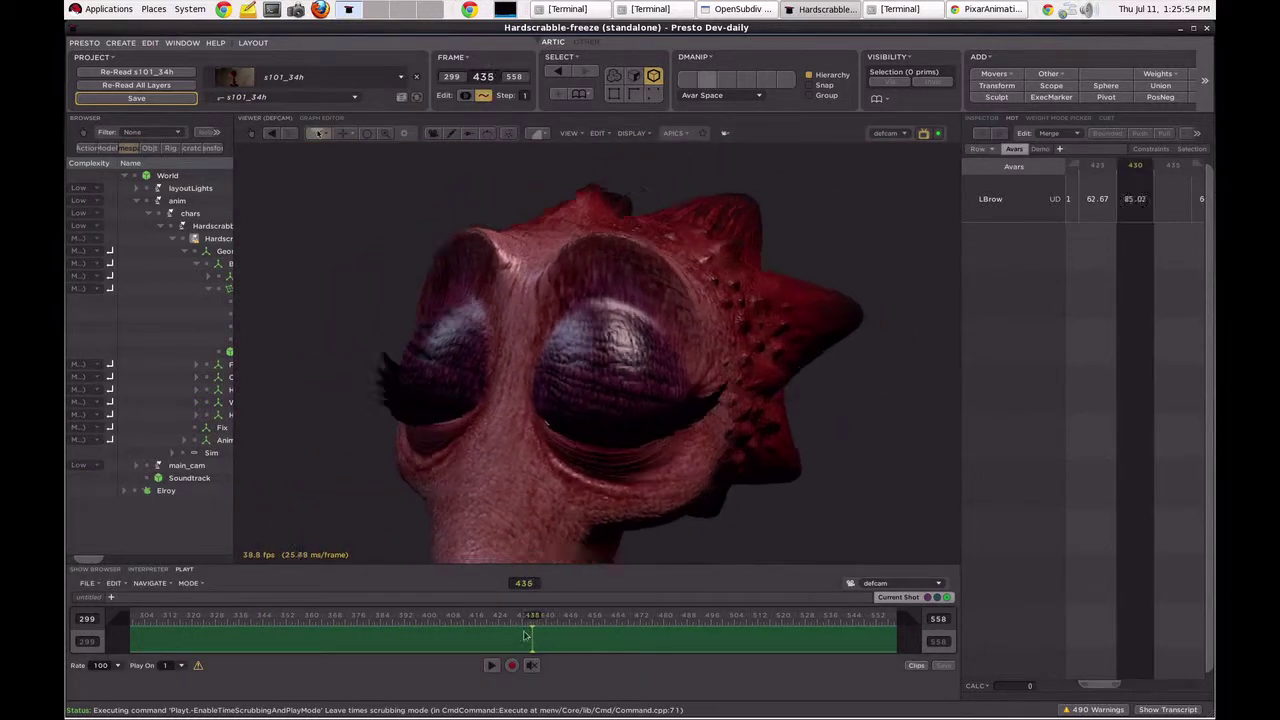
mouse_move(620, 420)
middle_down()
mouse_move(686, 450)
mouse_move(669, 447)
middle_up()
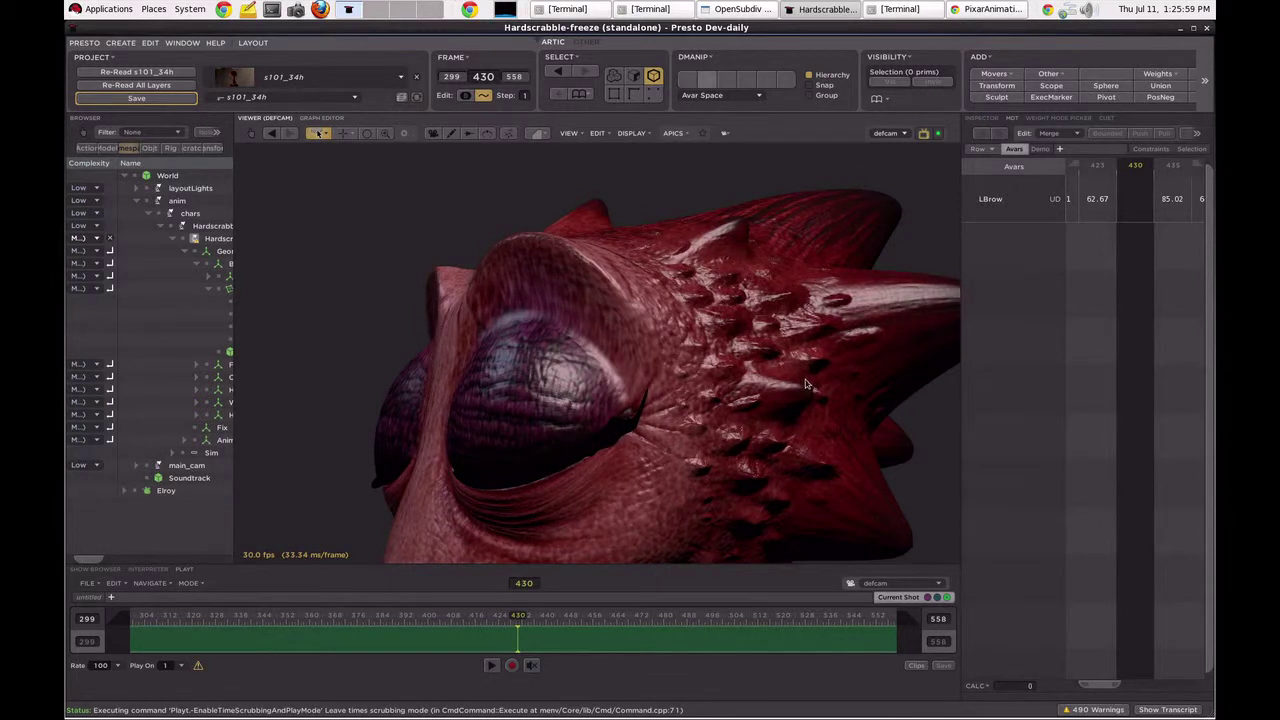
middle_drag(803, 362, 810, 383)
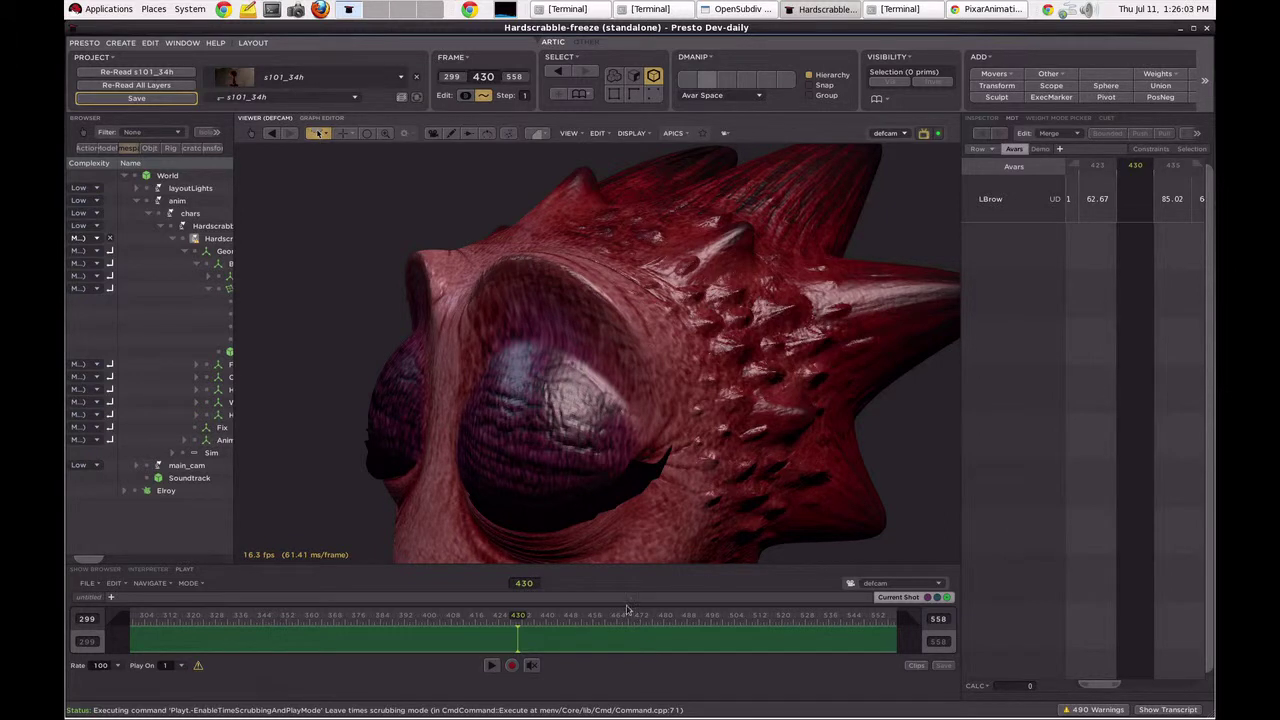
Move to frame 448, orbit to a new angle, and begin dragging the LBrow value.
drag(592, 623, 571, 623)
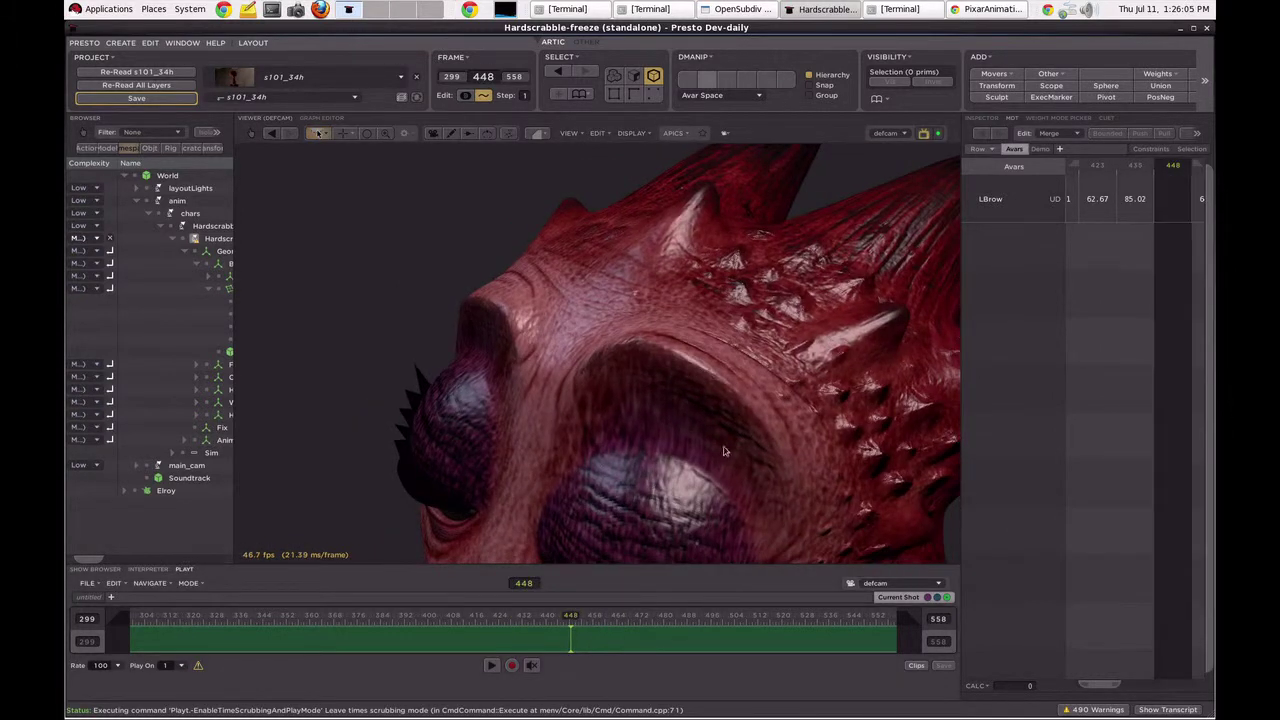
middle_drag(704, 385, 678, 363)
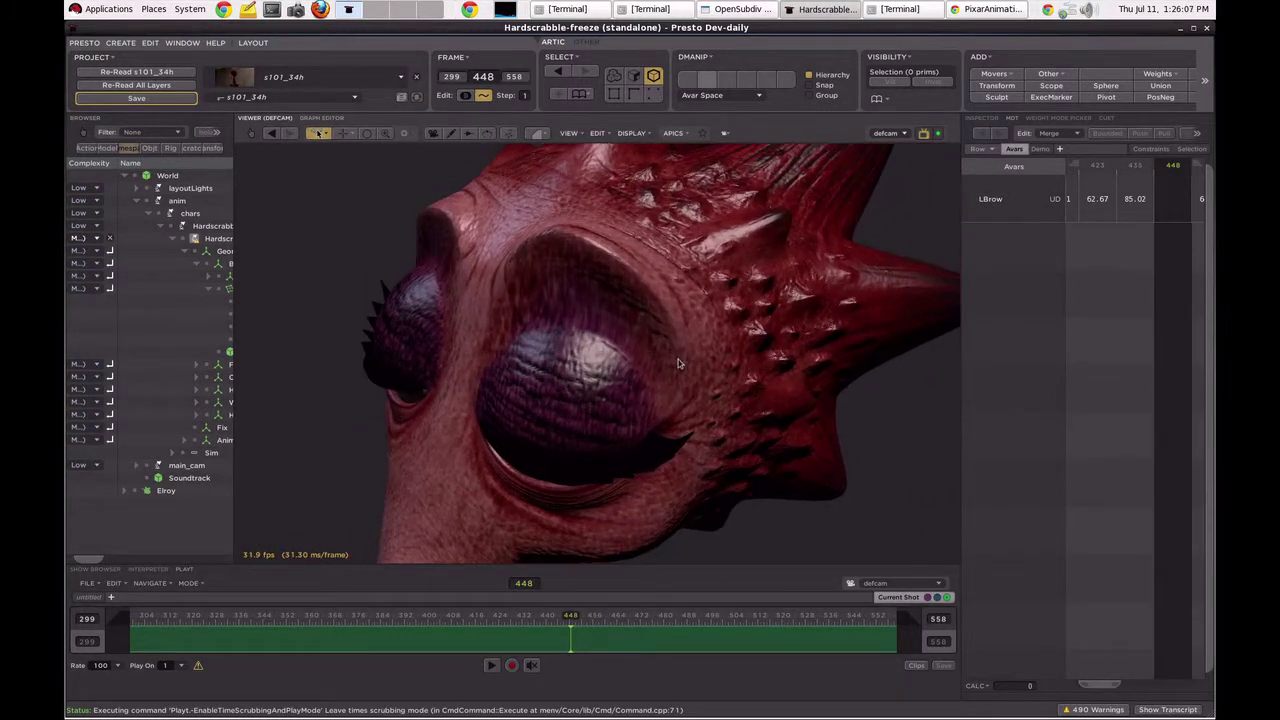
drag(1173, 203, 1145, 205)
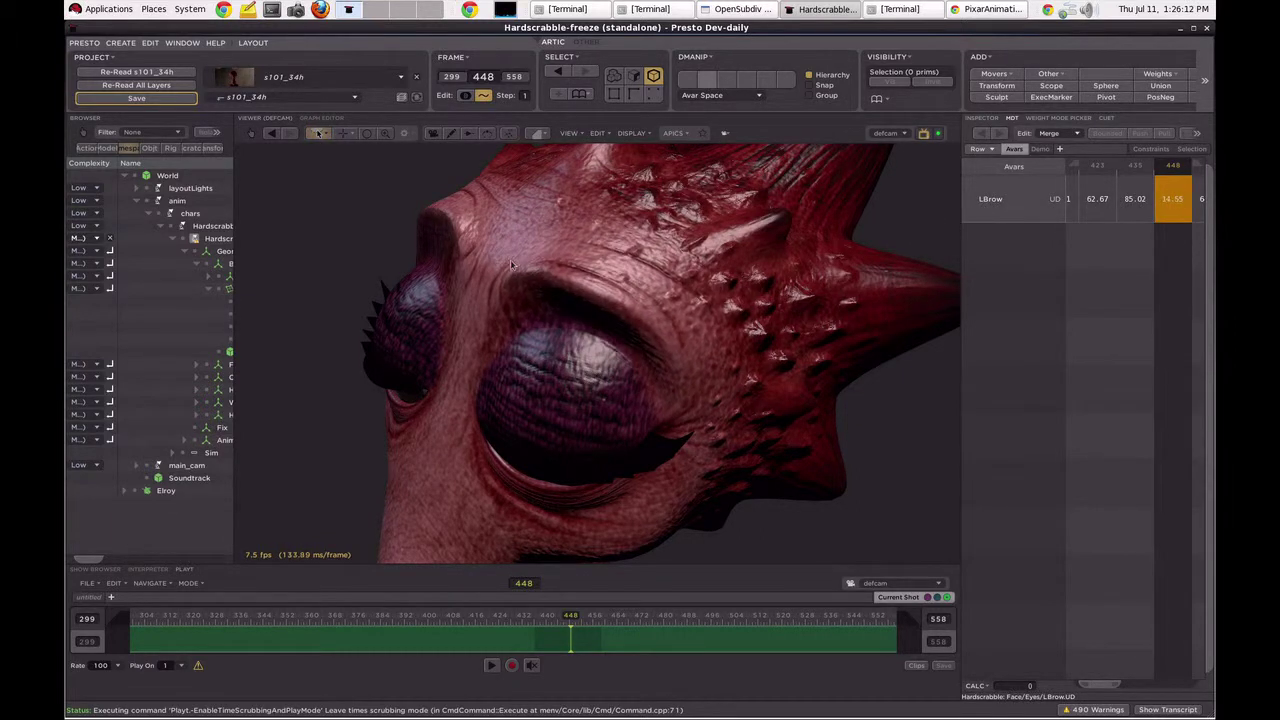
Drag LBrow at frame 448 between roughly 33.5 and 58, settling at 46.15.
drag(879, 243, 1075, 223)
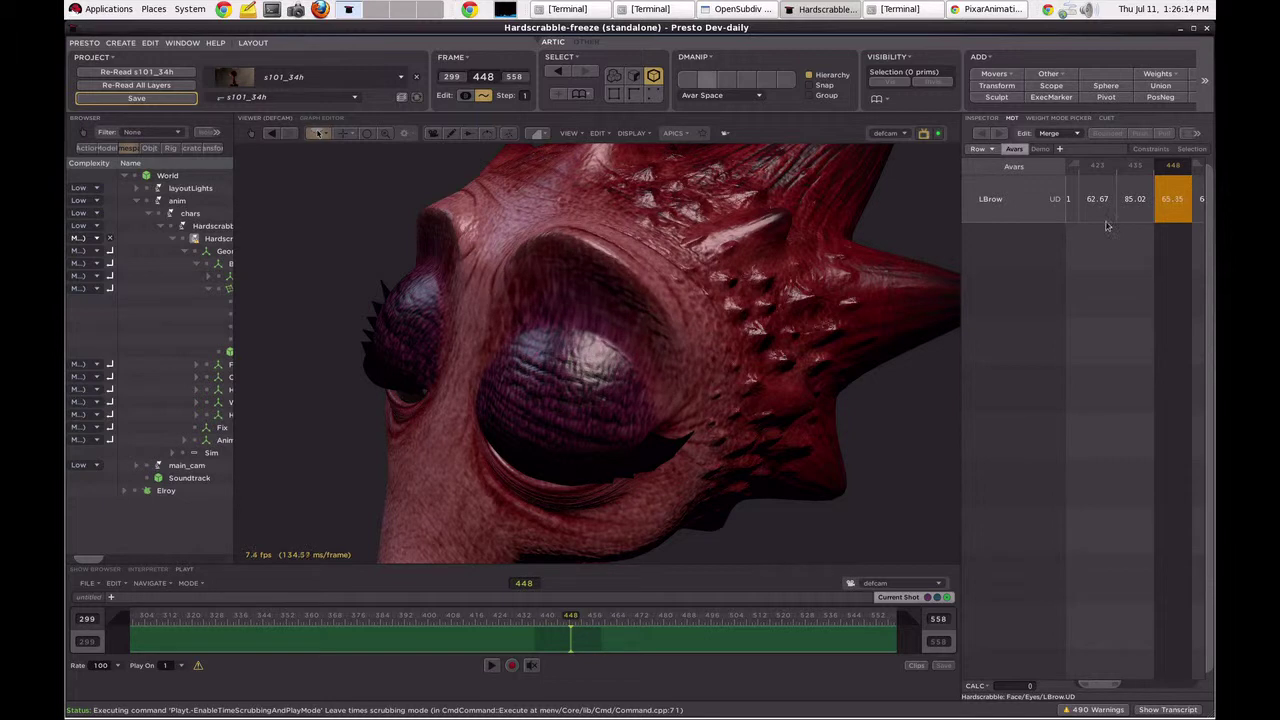
drag(910, 210, 650, 213)
mouse_move(437, 210)
mouse_down()
mouse_move(1087, 241)
mouse_move(825, 234)
mouse_up()
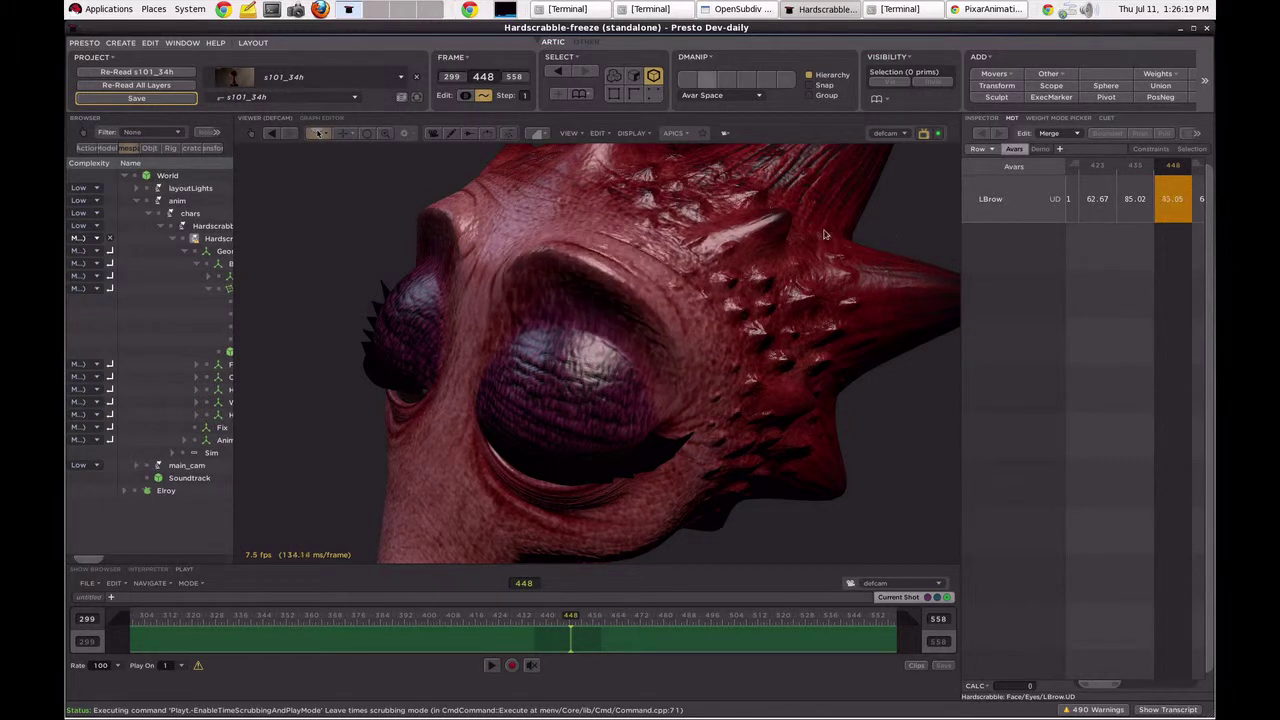
drag(641, 222, 1178, 235)
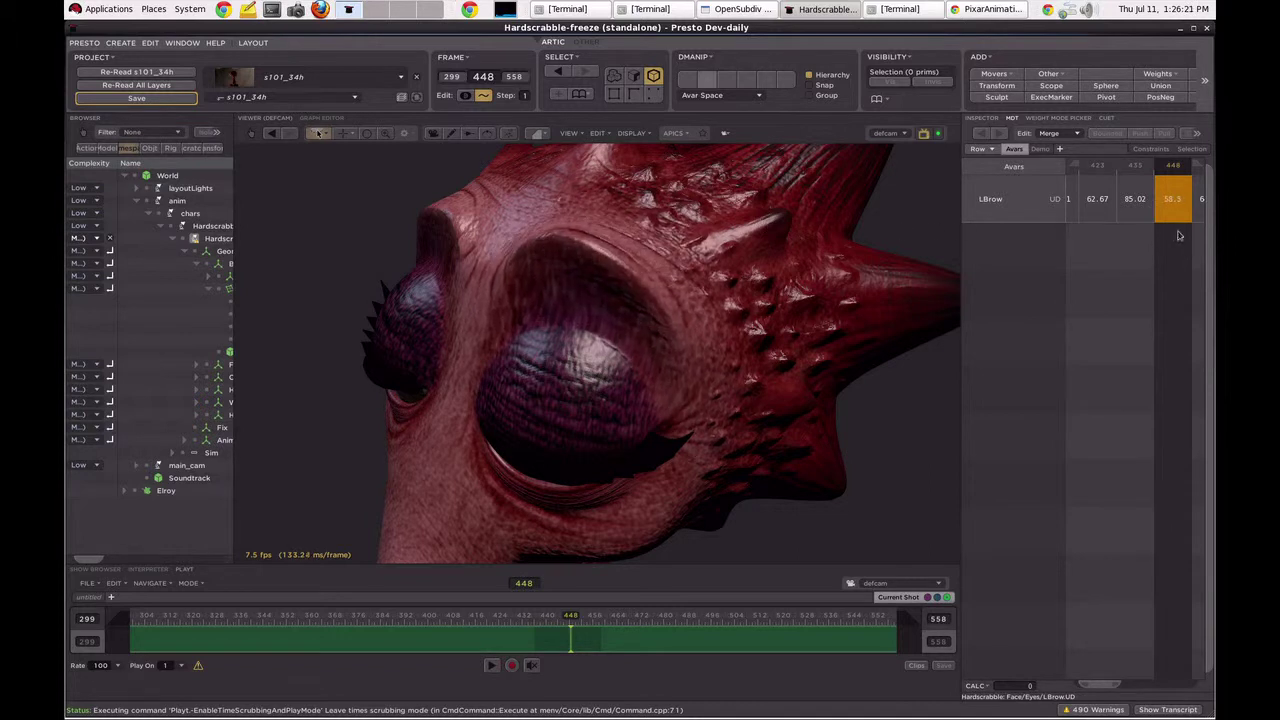
drag(877, 241, 858, 251)
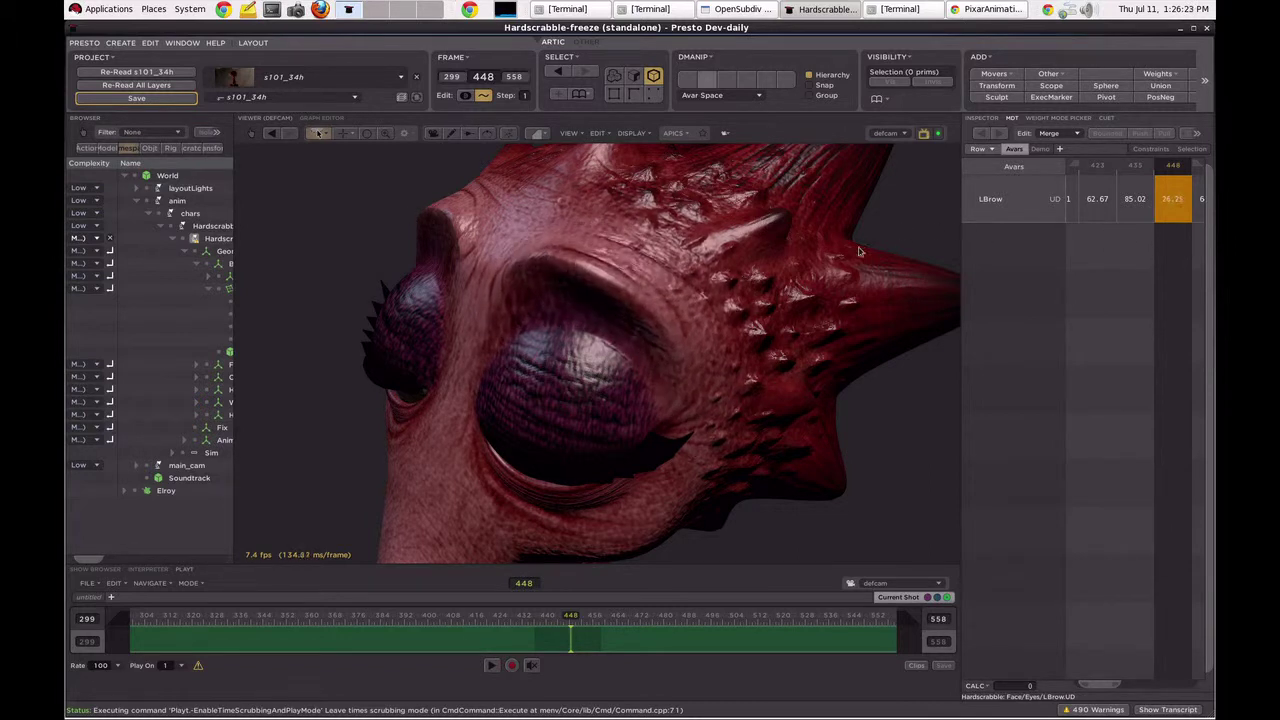
drag(1116, 257, 714, 232)
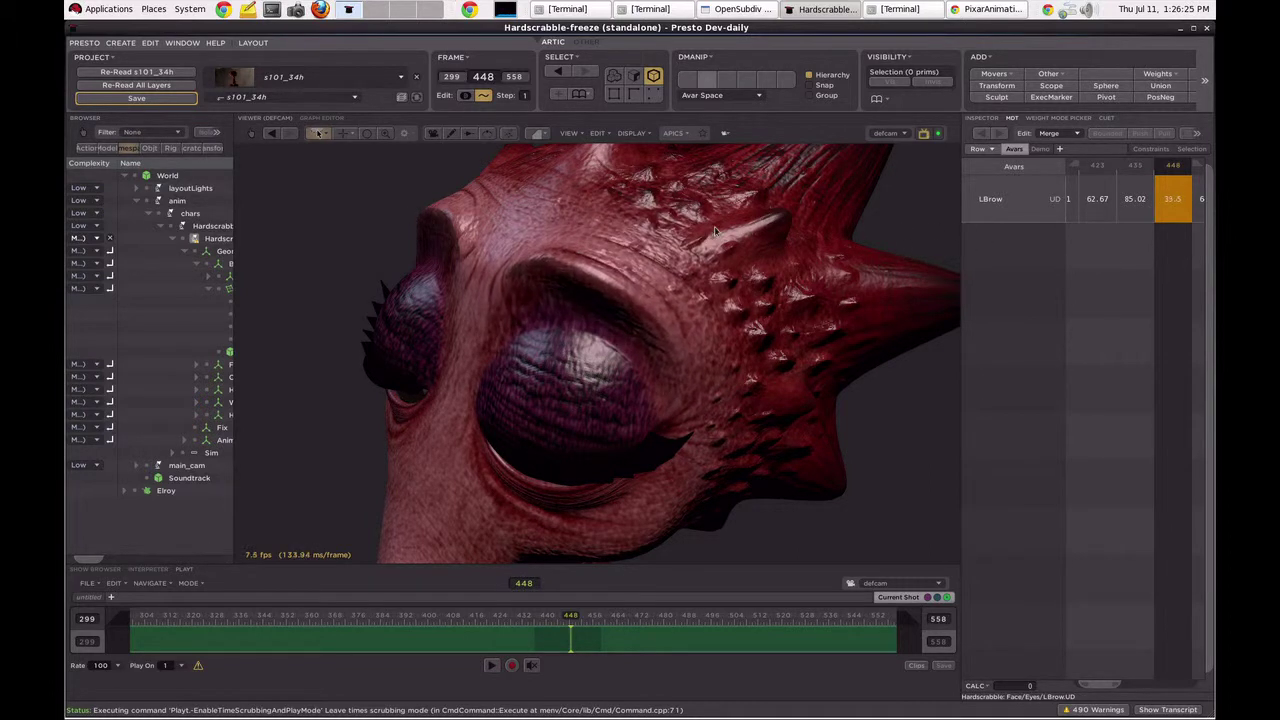
drag(567, 220, 492, 216)
drag(378, 211, 1035, 262)
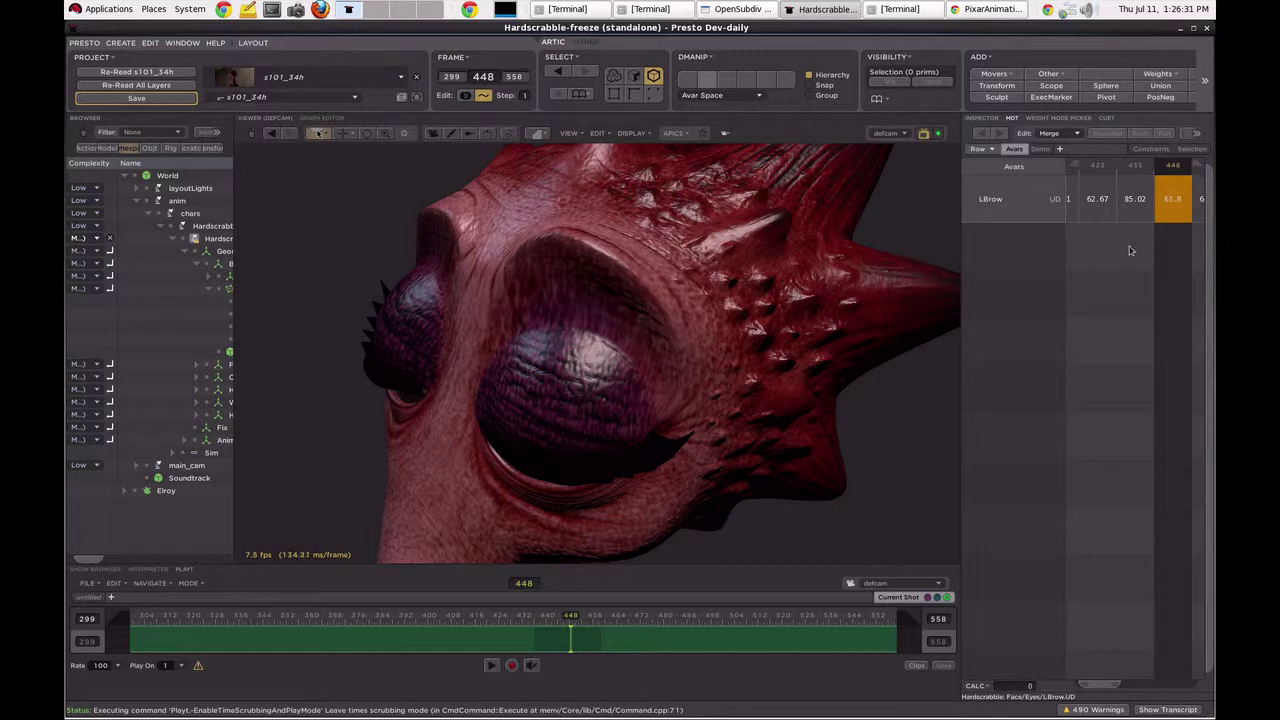
drag(968, 246, 787, 173)
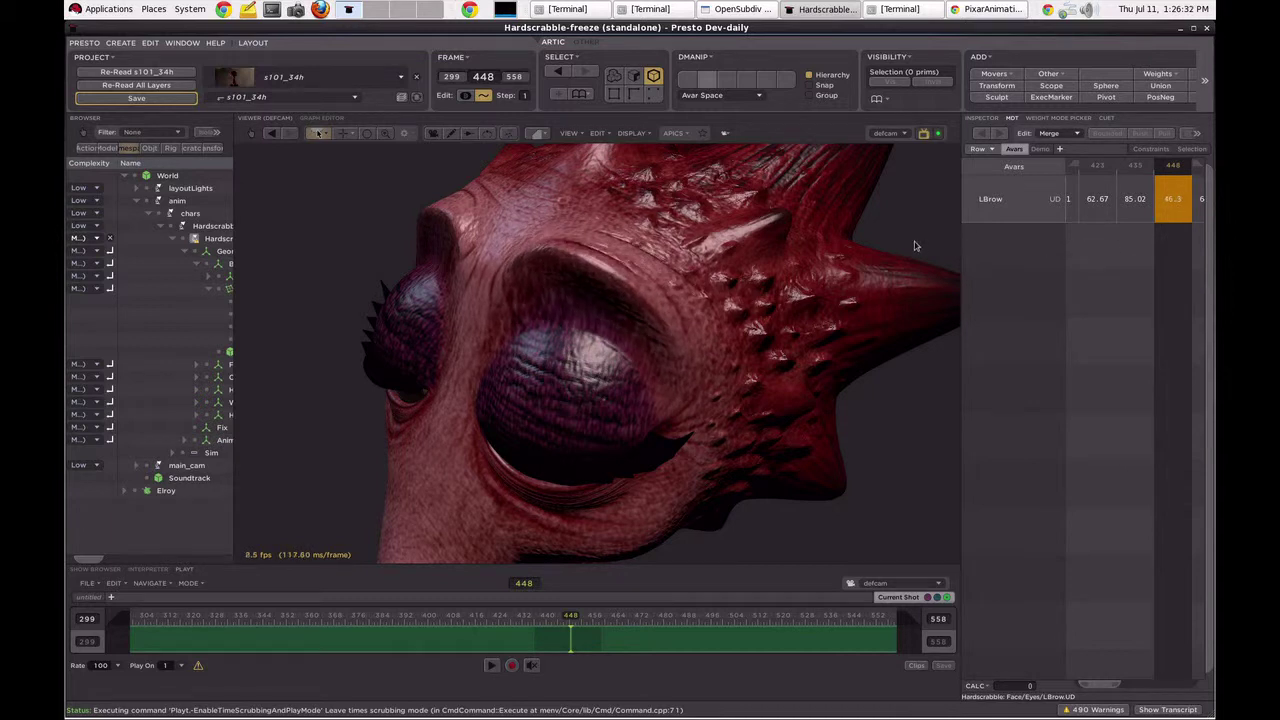
View the head with camera lights, hardware shading off and Surface + Wireframe, then set LBrow to 42.5.
click(631, 133)
click(675, 352)
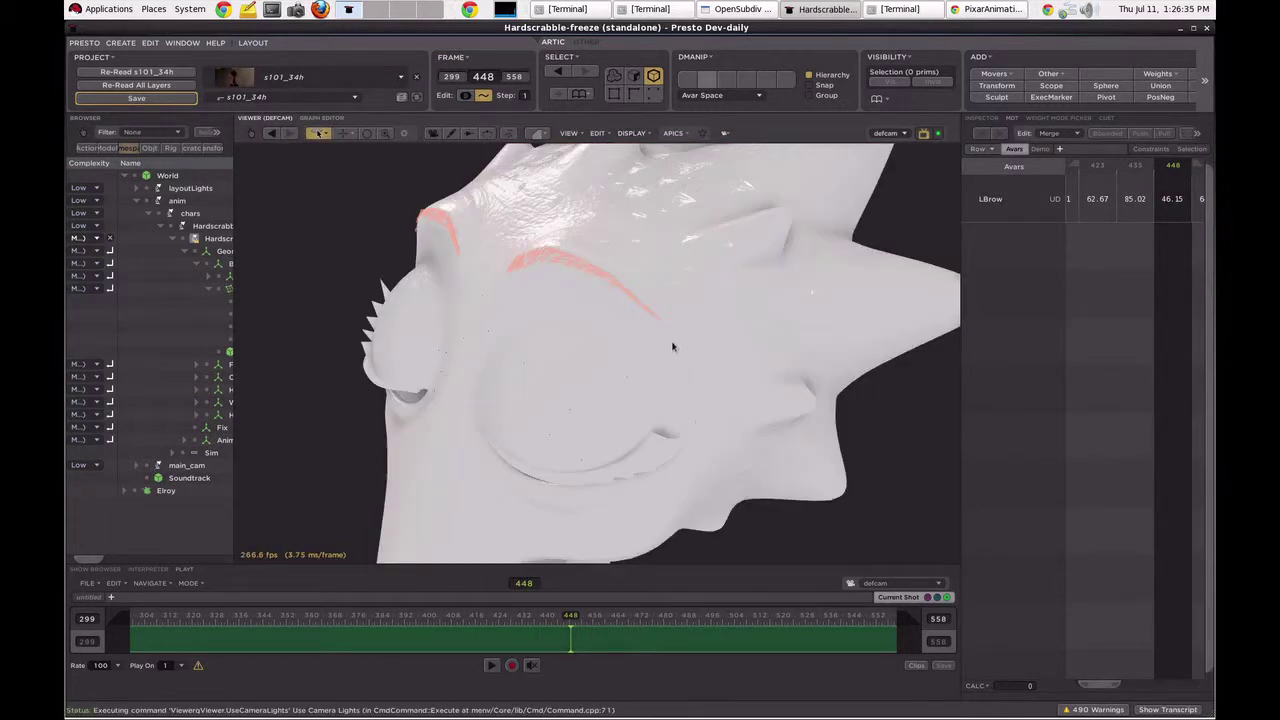
click(632, 133)
click(659, 176)
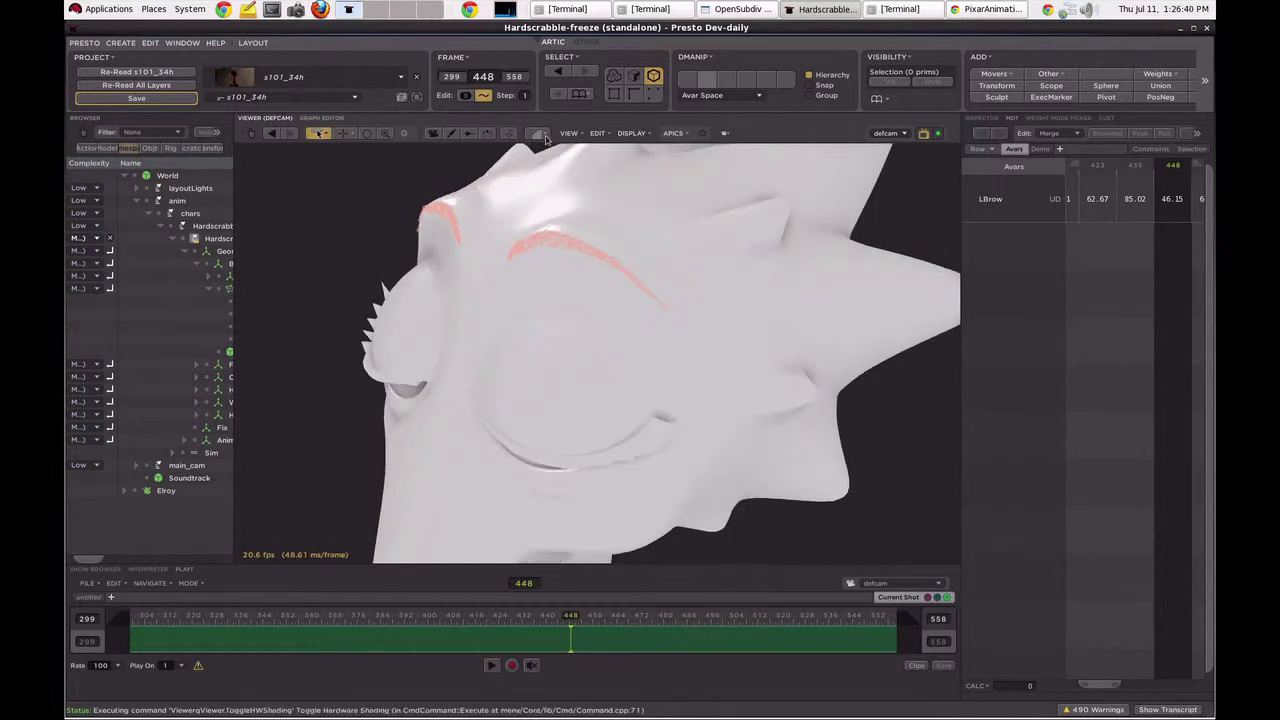
click(540, 133)
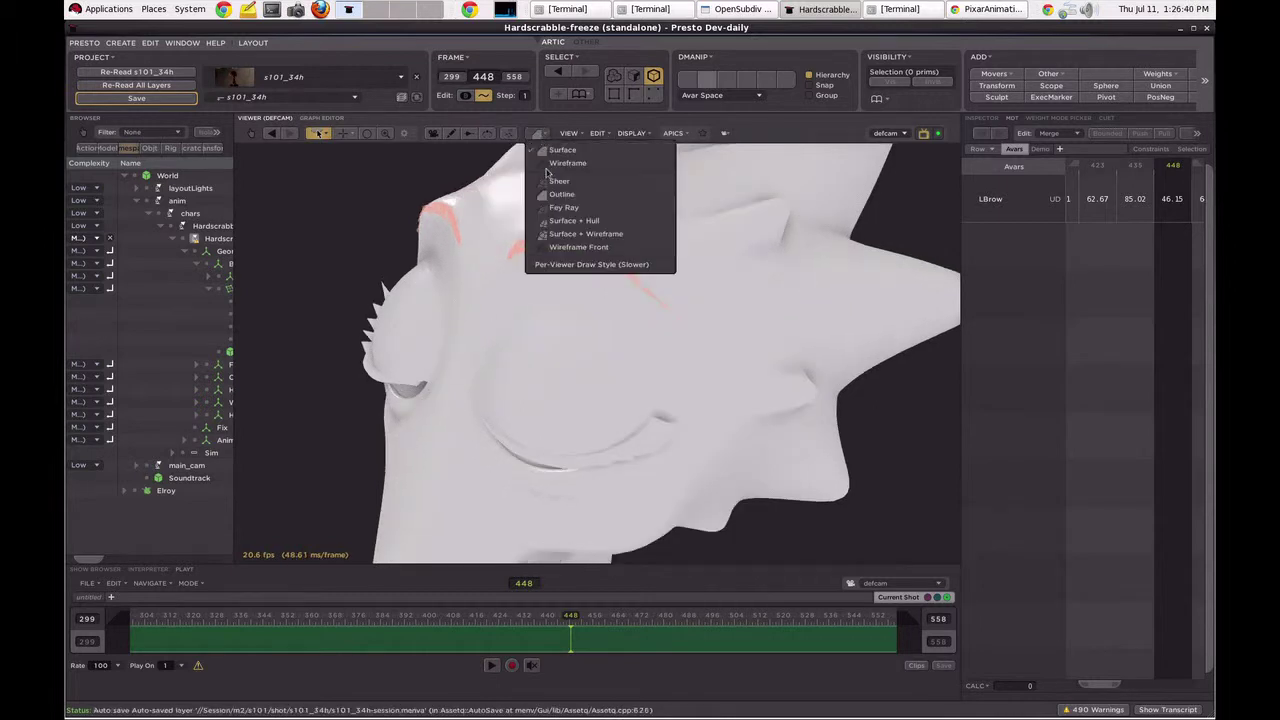
click(600, 235)
drag(1054, 223, 1035, 207)
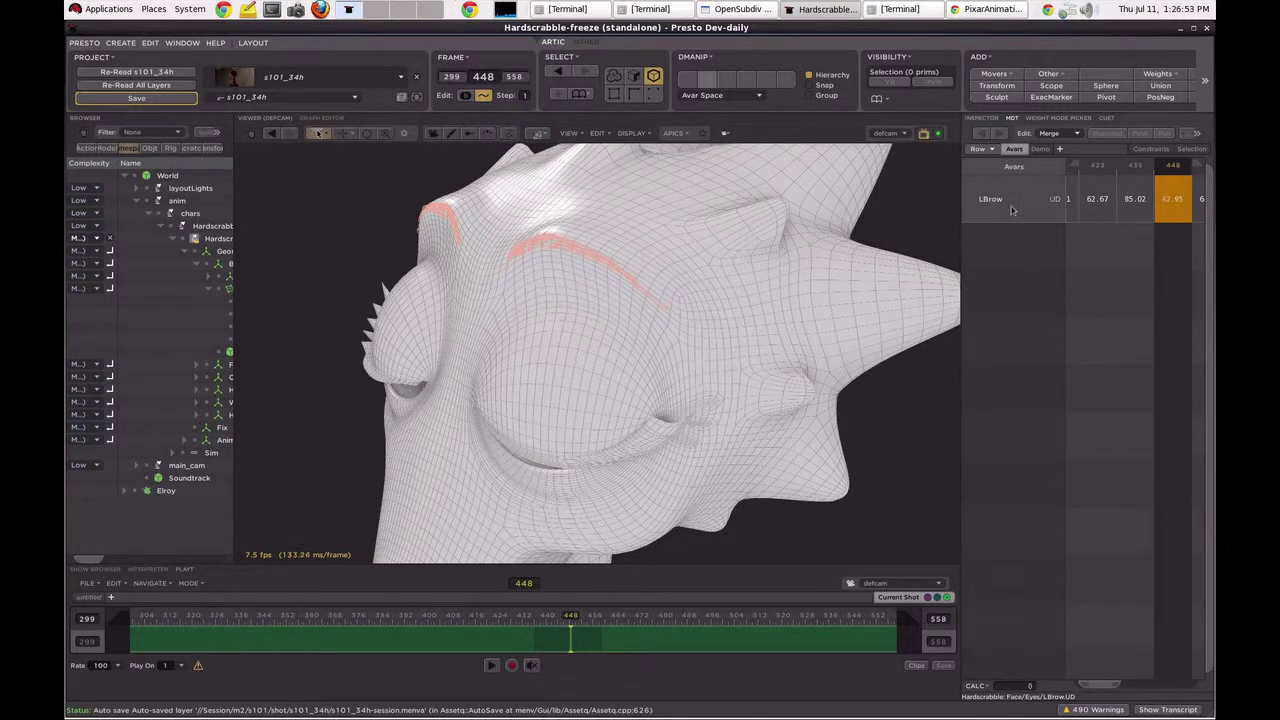
key(ctrl+z)
Restore hardware shading, scene lights and plain Surface drawing, then drag LBrow lower again.
click(630, 133)
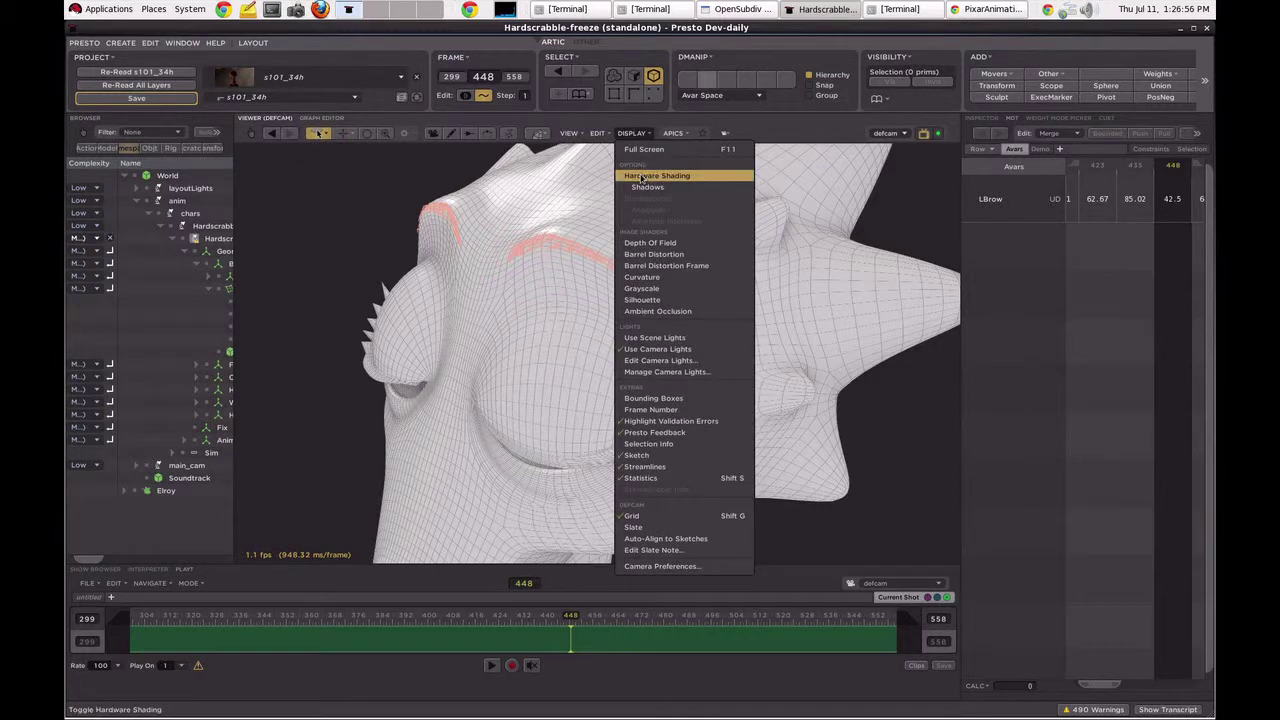
click(645, 175)
click(632, 133)
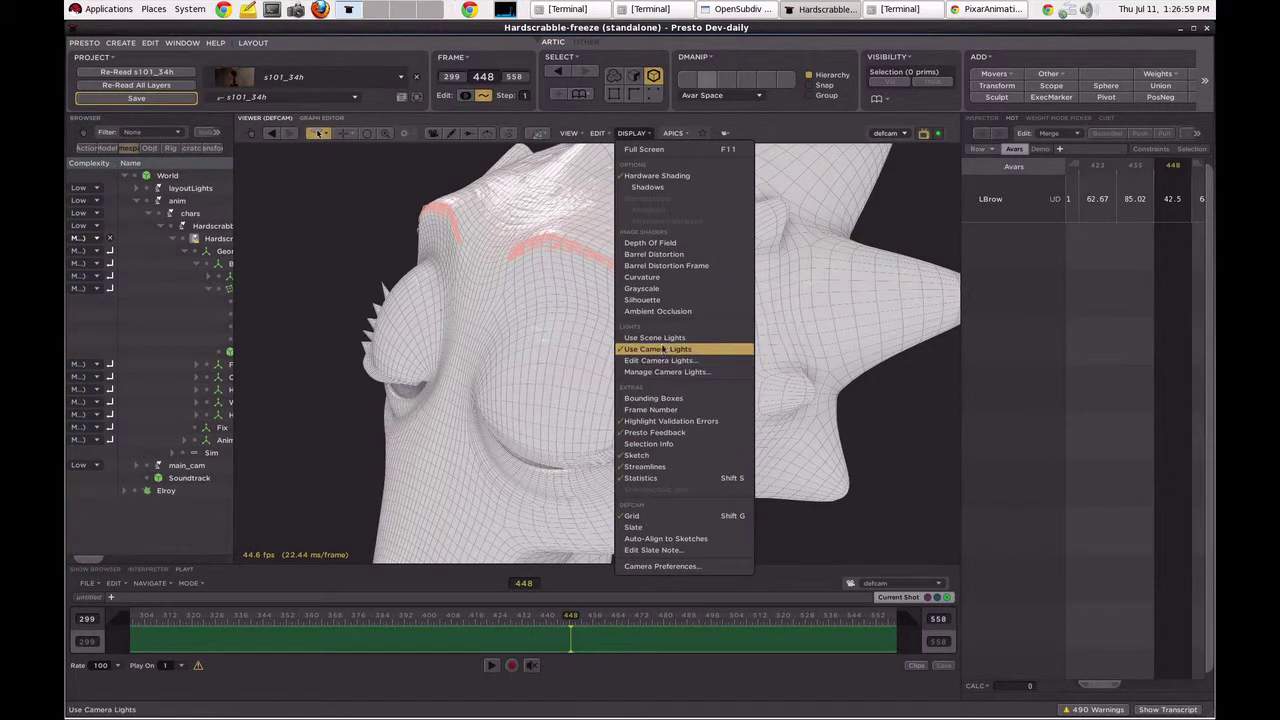
click(660, 341)
click(538, 133)
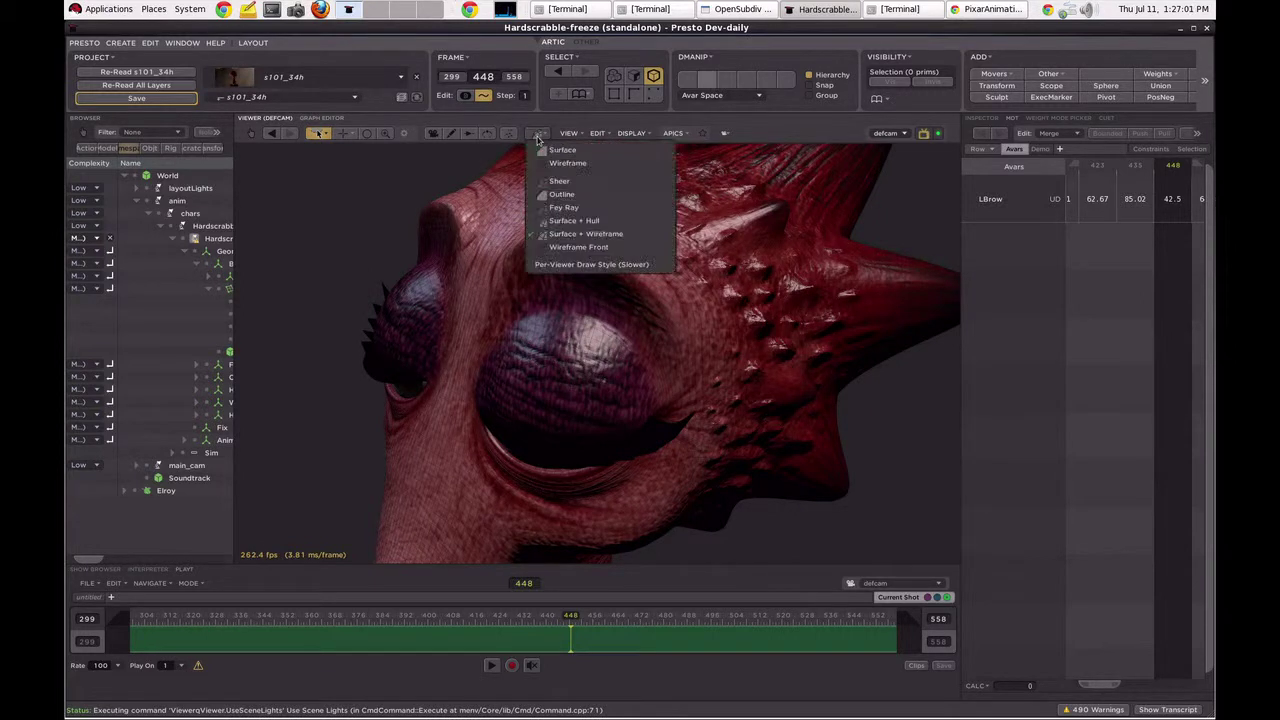
click(545, 150)
mouse_move(1172, 199)
mouse_down()
mouse_move(611, 210)
mouse_move(801, 249)
mouse_move(1142, 254)
mouse_up()
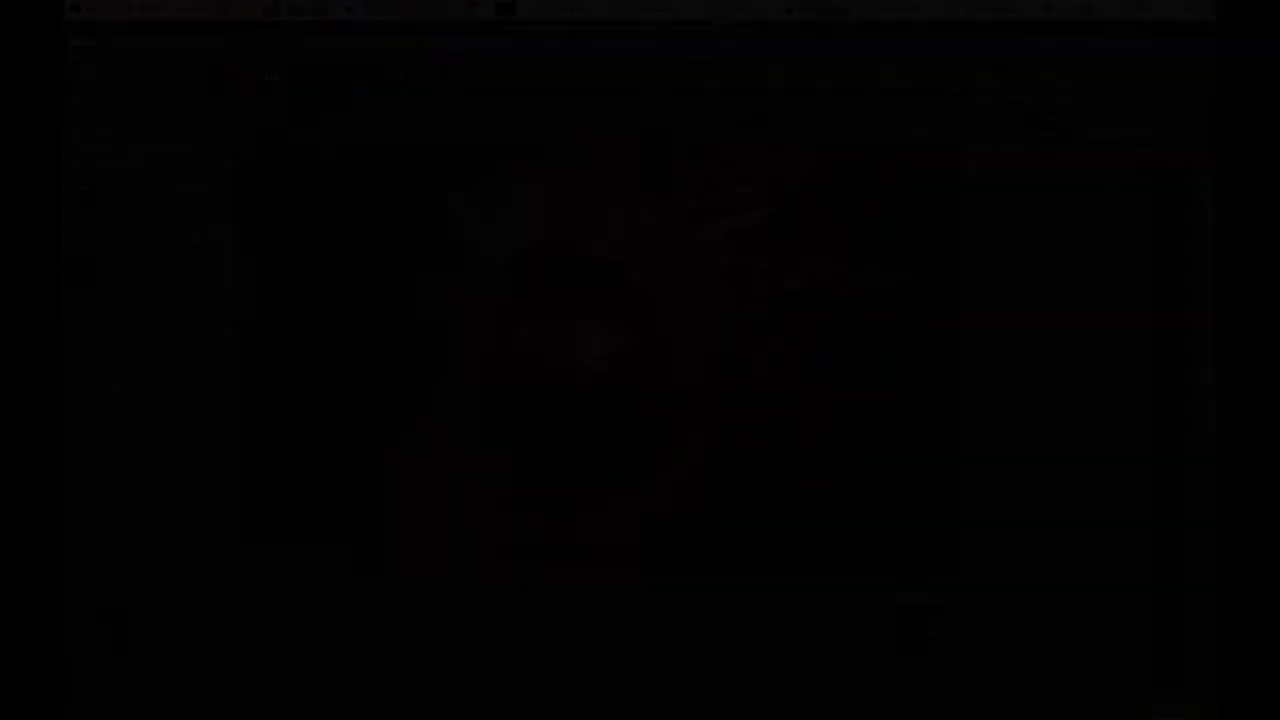